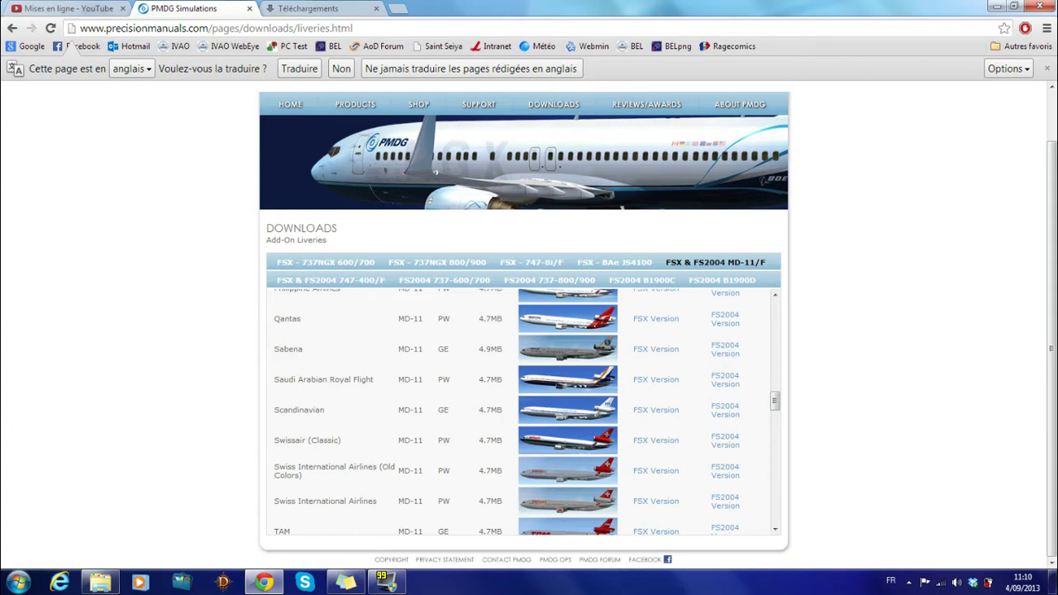
Locate the FS2004 version of the Swissair (Classic) MD-11 livery and show the browser's downloads list.
{"action": "left_click_drag", "start_coordinate": [274, 439], "coordinate": [329, 440]}
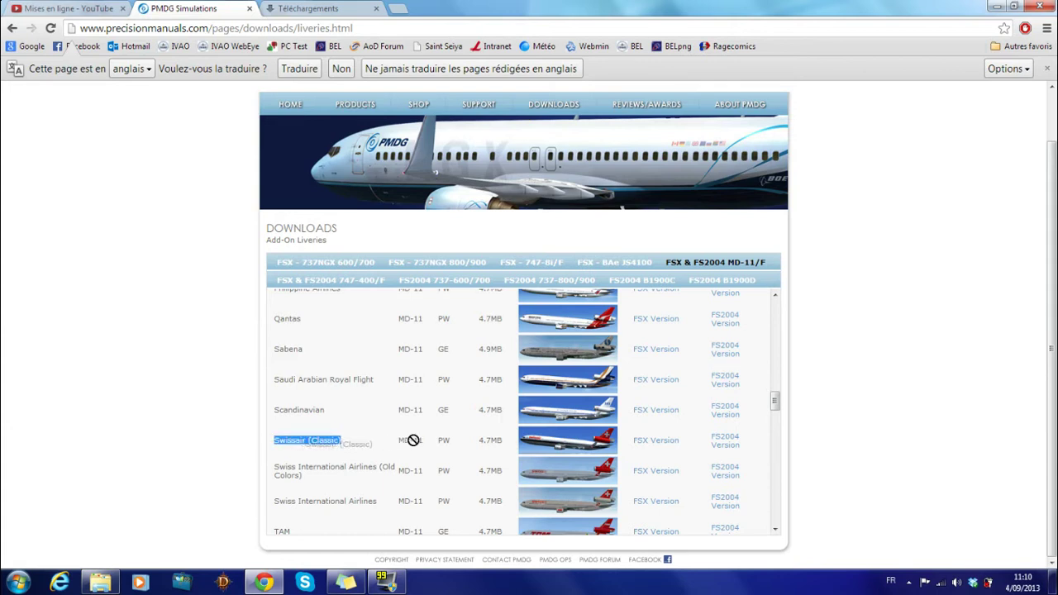
{"action": "left_click", "coordinate": [731, 446]}
{"action": "left_click", "coordinate": [339, 11]}
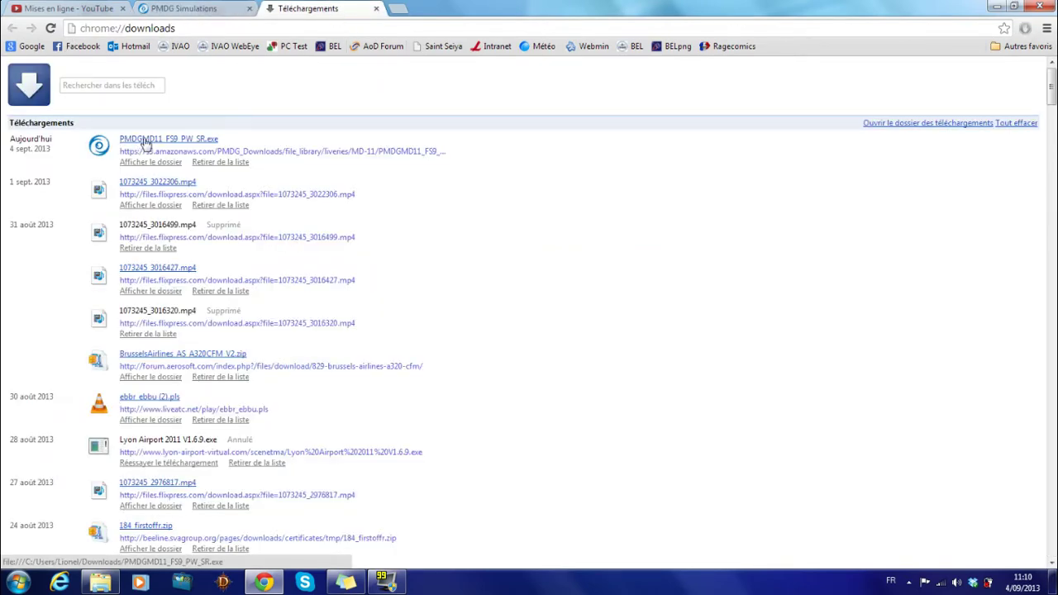
{"action": "left_click", "coordinate": [145, 141]}
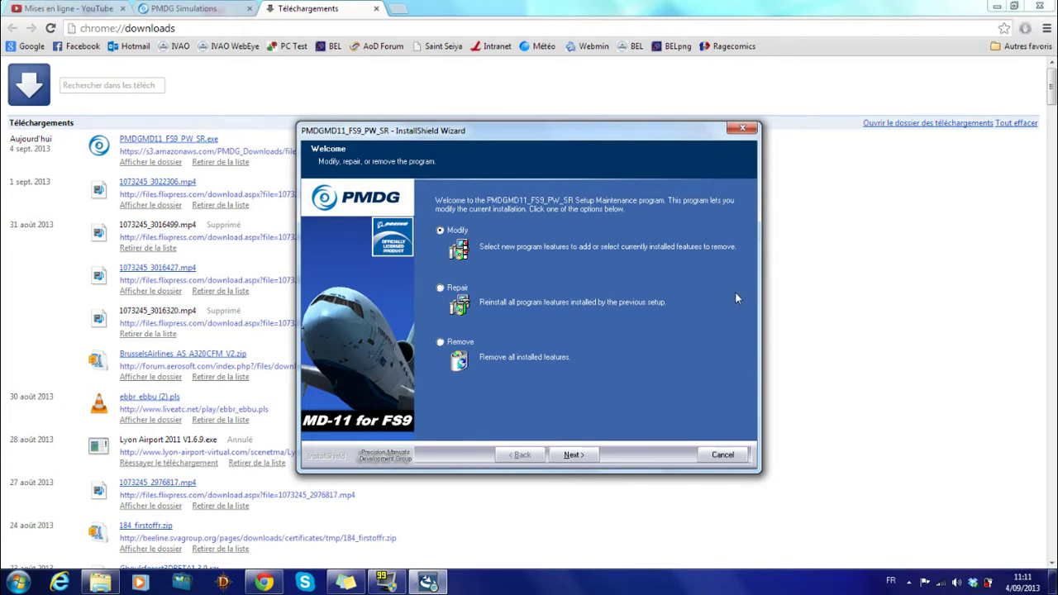
{"action": "left_click", "coordinate": [716, 457]}
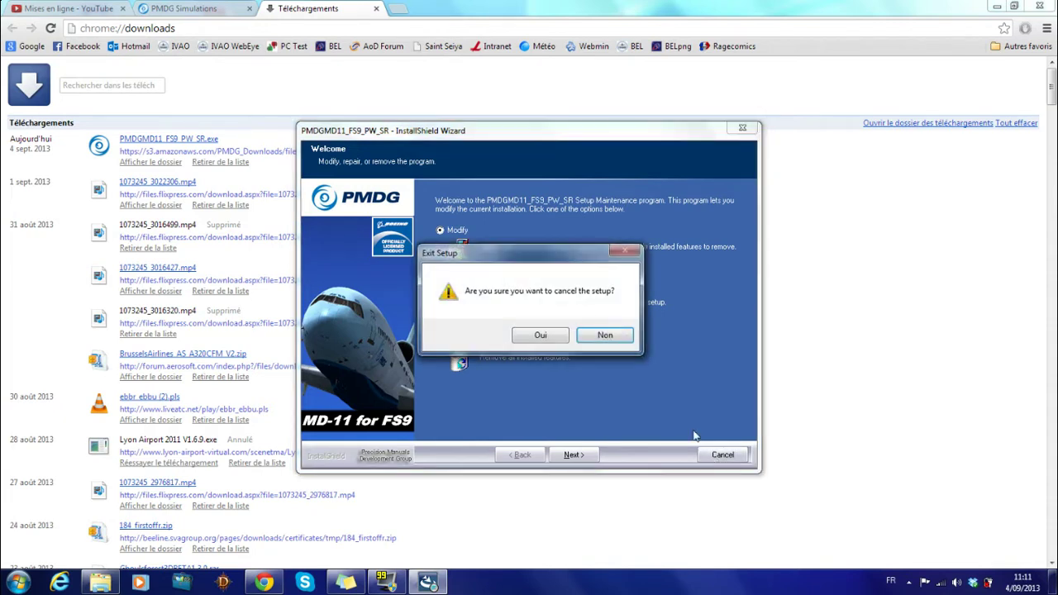
{"action": "left_click", "coordinate": [540, 334]}
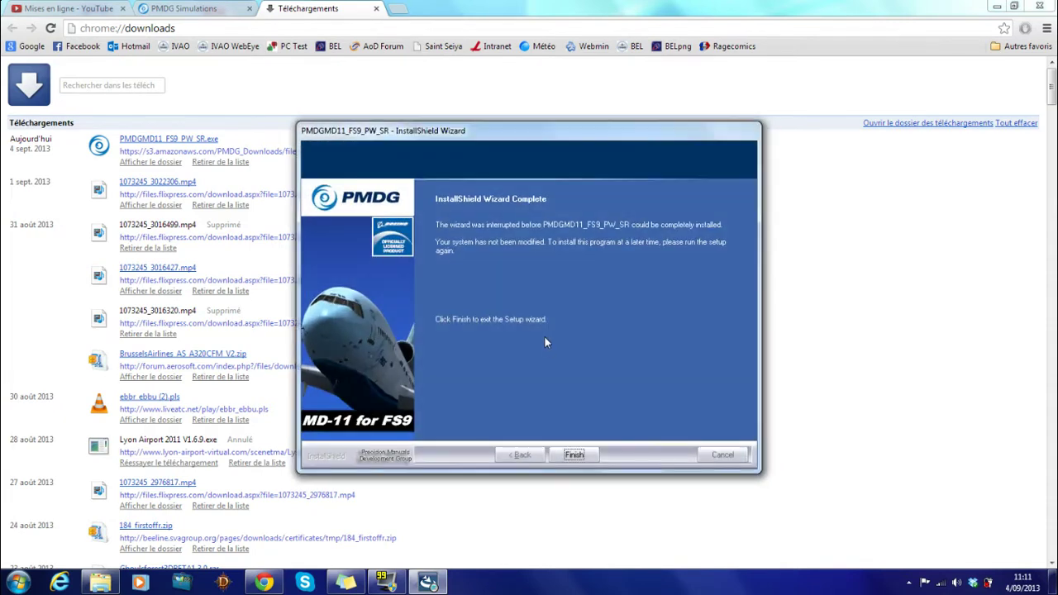
{"action": "left_click", "coordinate": [579, 455]}
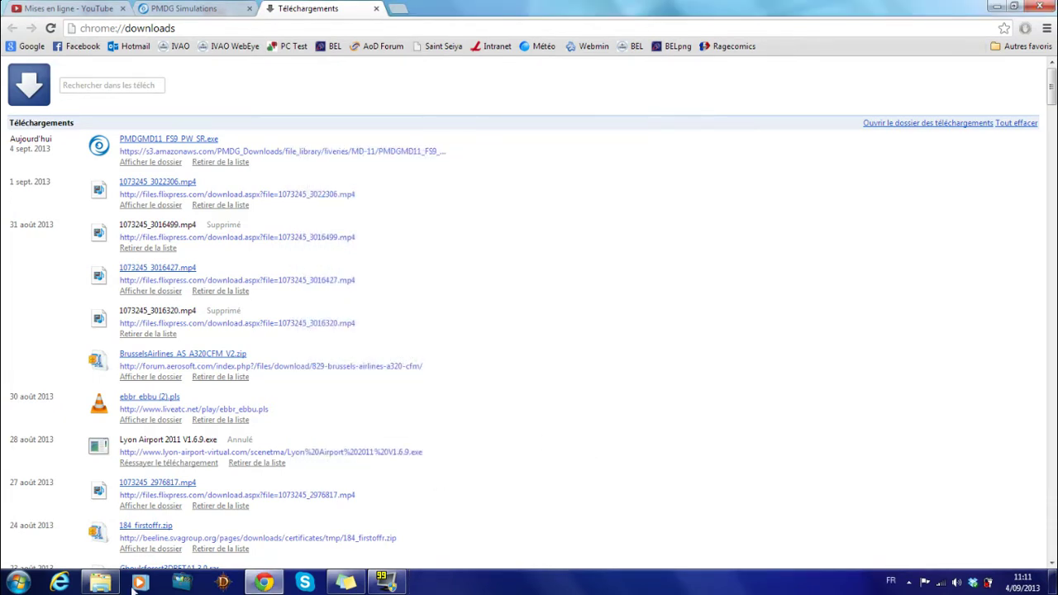
Switch to the file explorer and view the Texture.SR folder inside PMDG_MD11.
{"action": "left_click", "coordinate": [100, 582]}
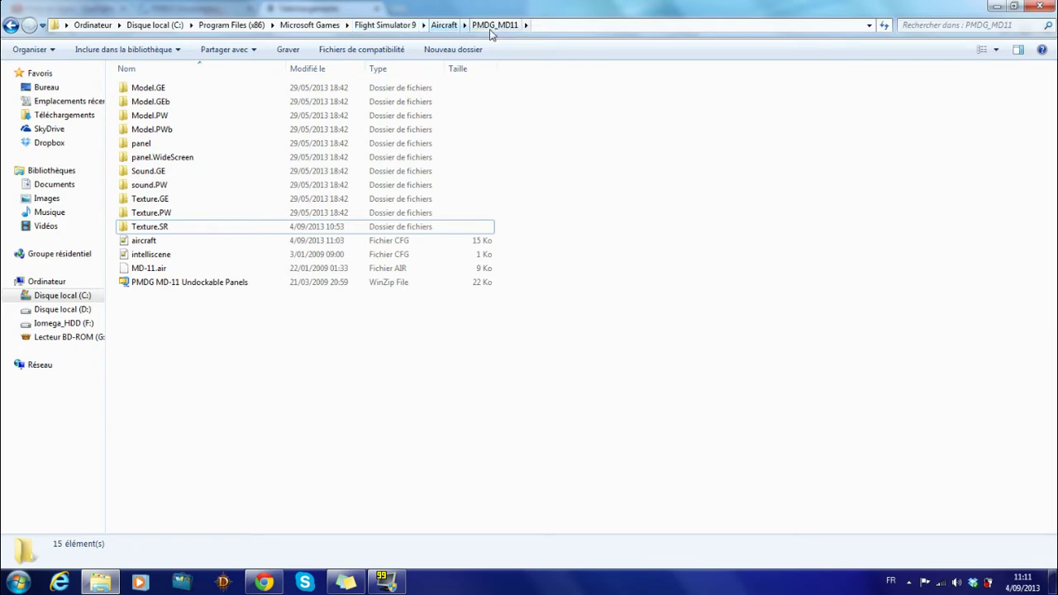
{"action": "double_click", "coordinate": [151, 229]}
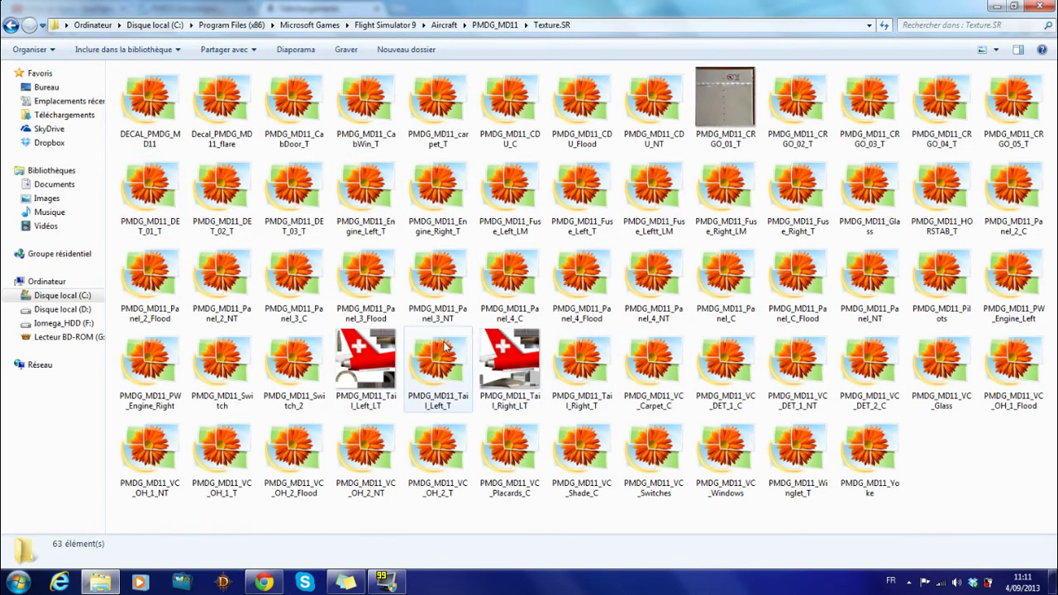
{"action": "mouse_move", "coordinate": [686, 3]}
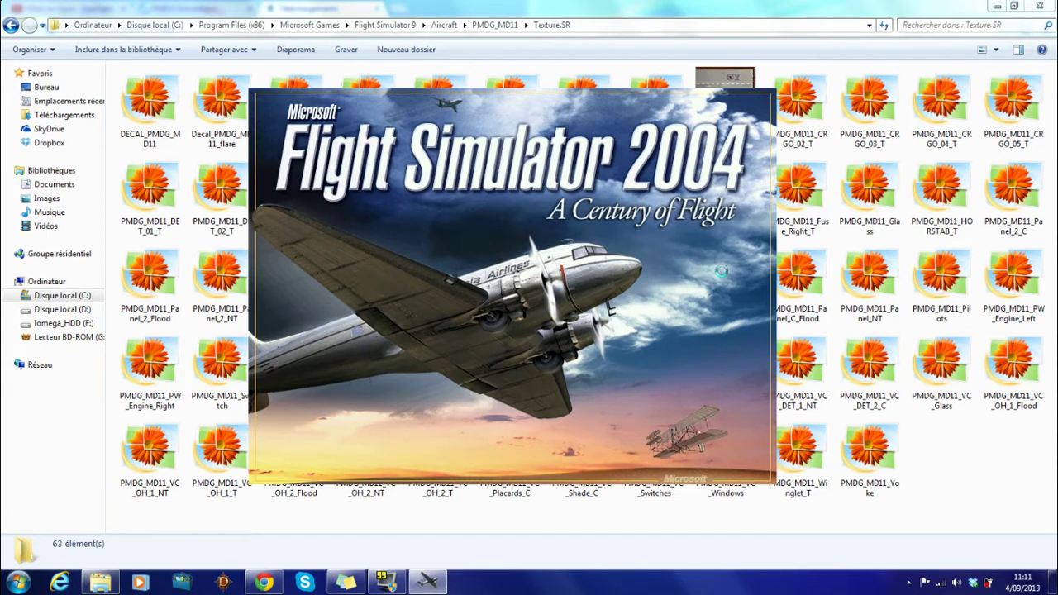
{"action": "left_click", "coordinate": [909, 582]}
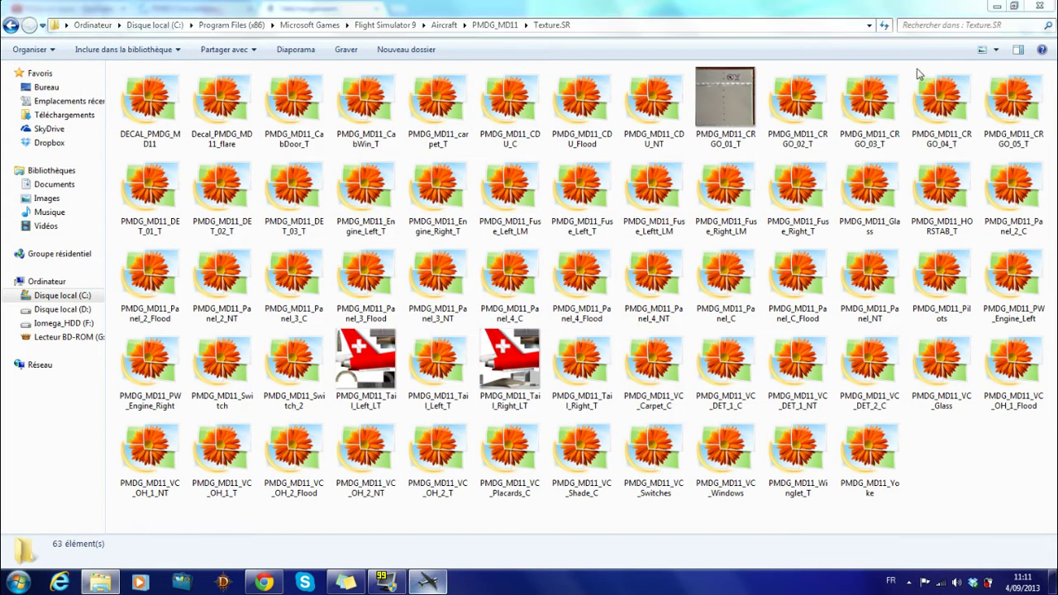
{"action": "left_click", "coordinate": [997, 8]}
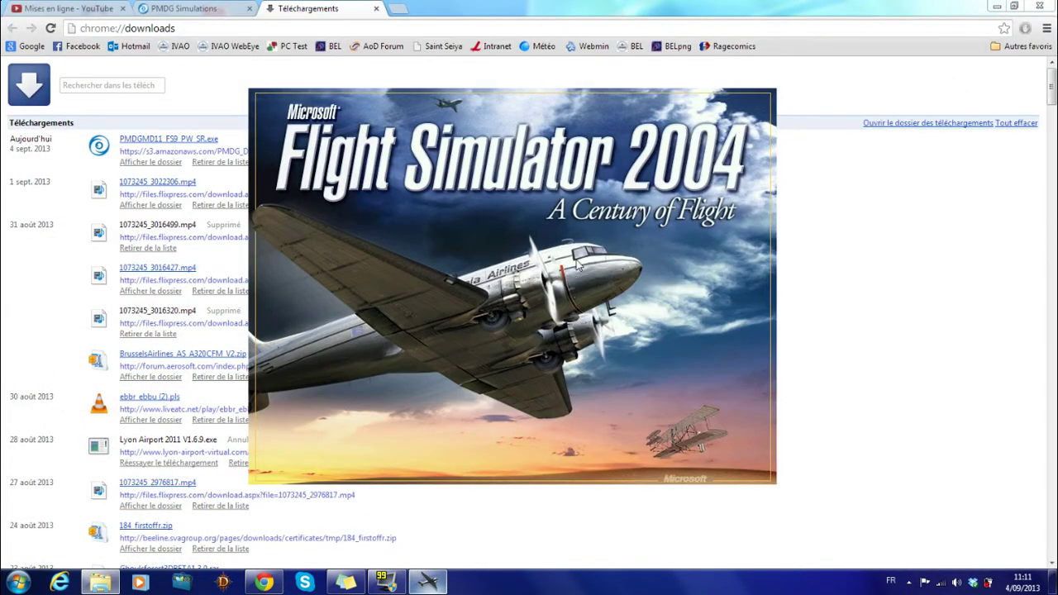
{"action": "left_click", "coordinate": [184, 9]}
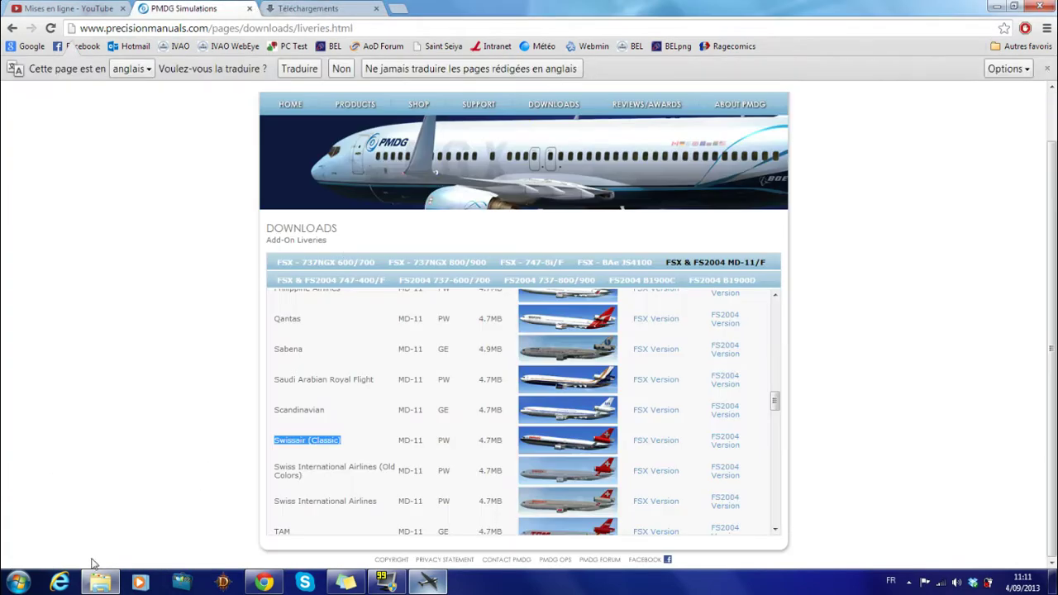
{"action": "left_click", "coordinate": [100, 583]}
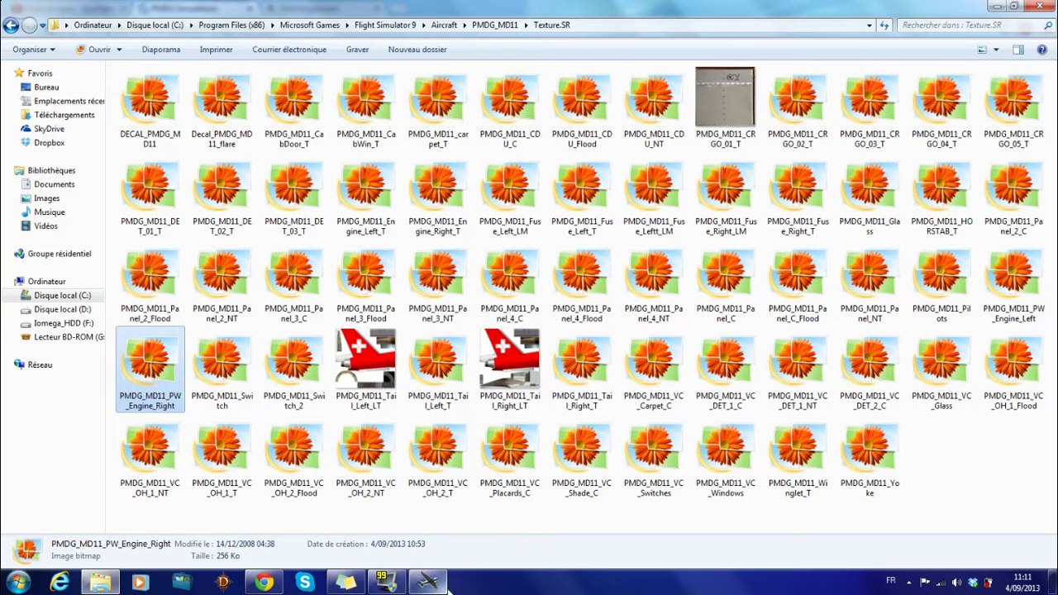
{"action": "left_click", "coordinate": [501, 551]}
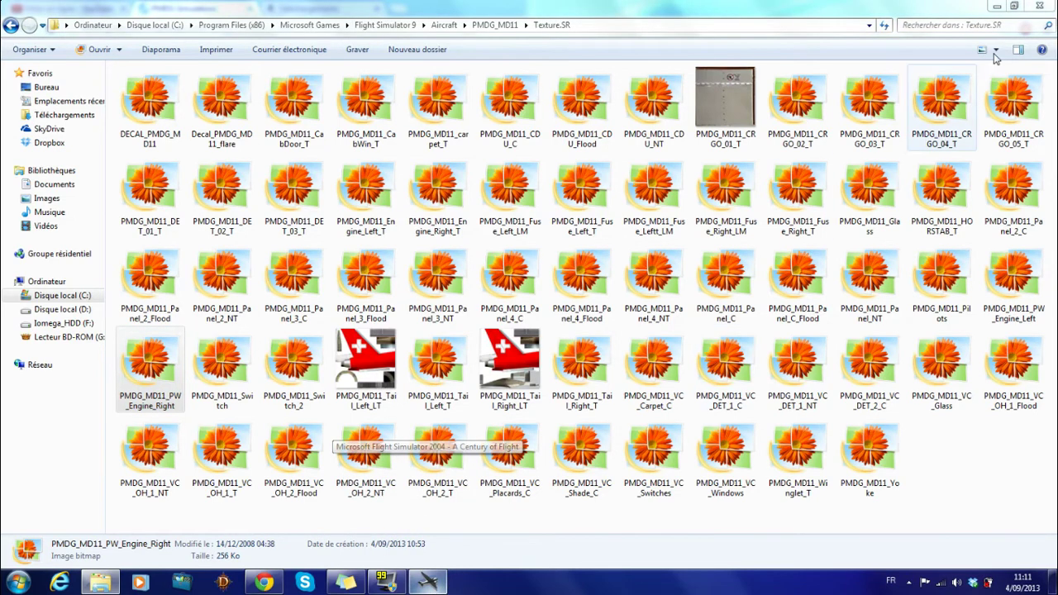
{"action": "left_click", "coordinate": [997, 6]}
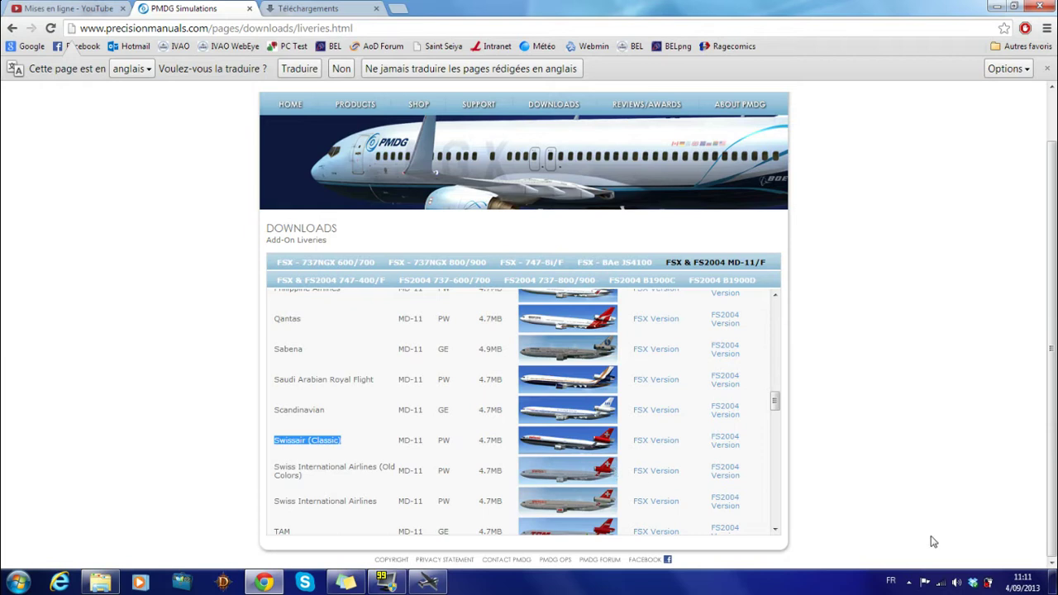
{"action": "left_click", "coordinate": [908, 582]}
{"action": "left_click", "coordinate": [980, 496]}
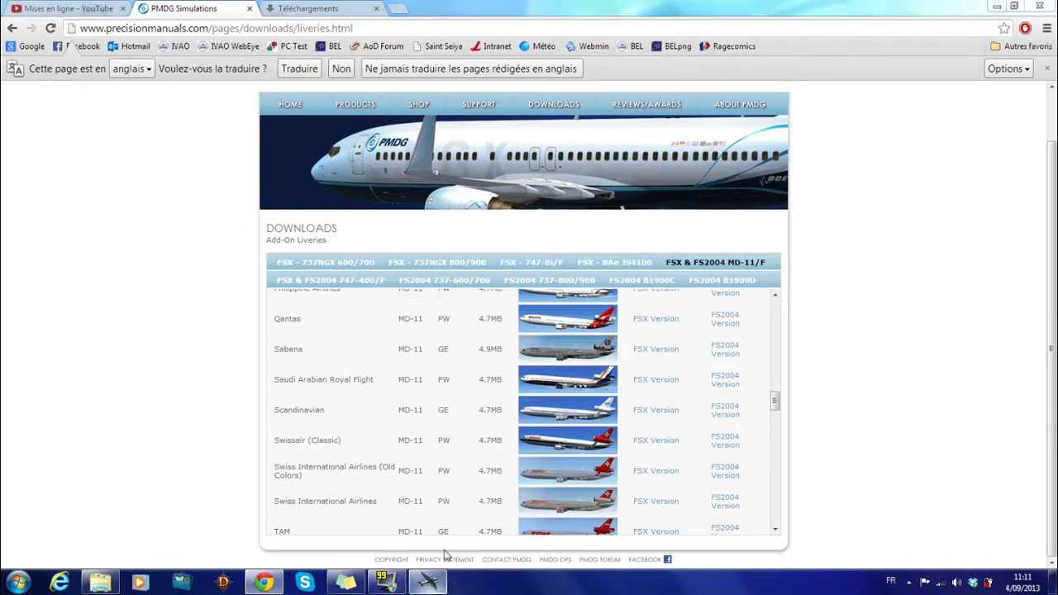
{"action": "left_click", "coordinate": [996, 5]}
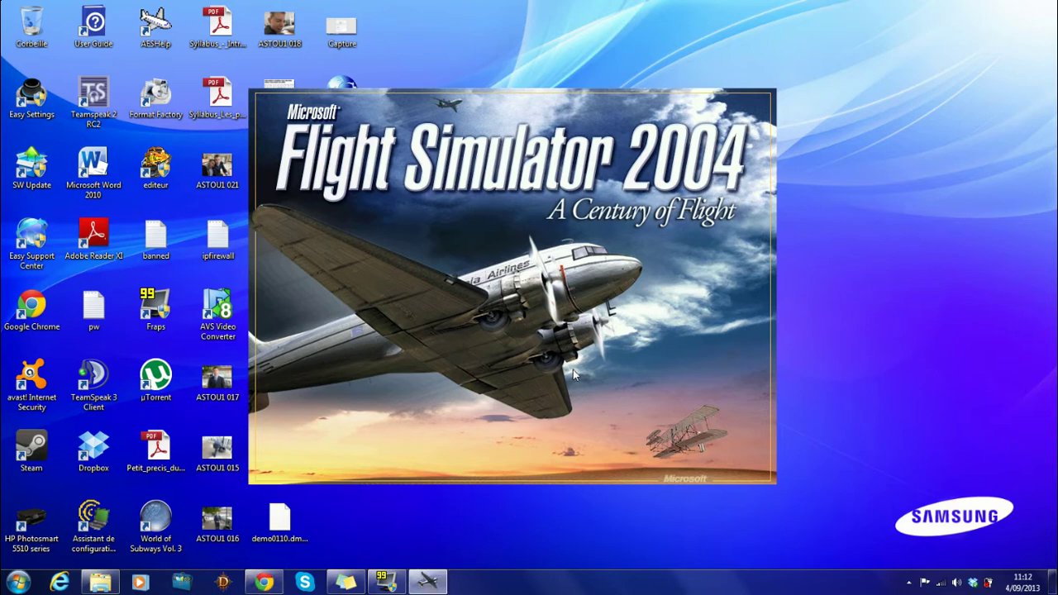
{"action": "left_click", "coordinate": [99, 585]}
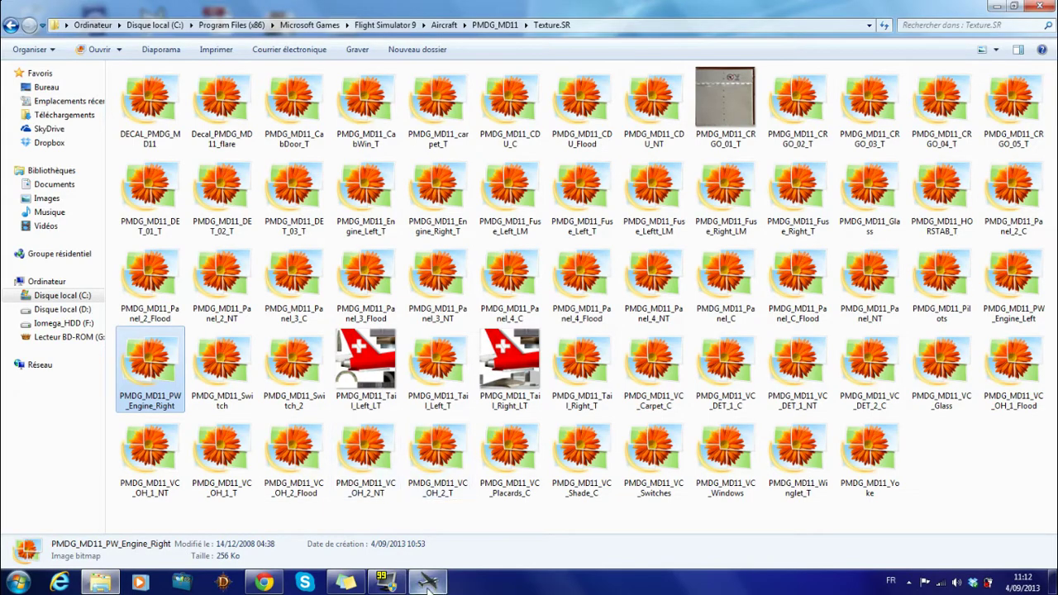
{"action": "left_click", "coordinate": [995, 7]}
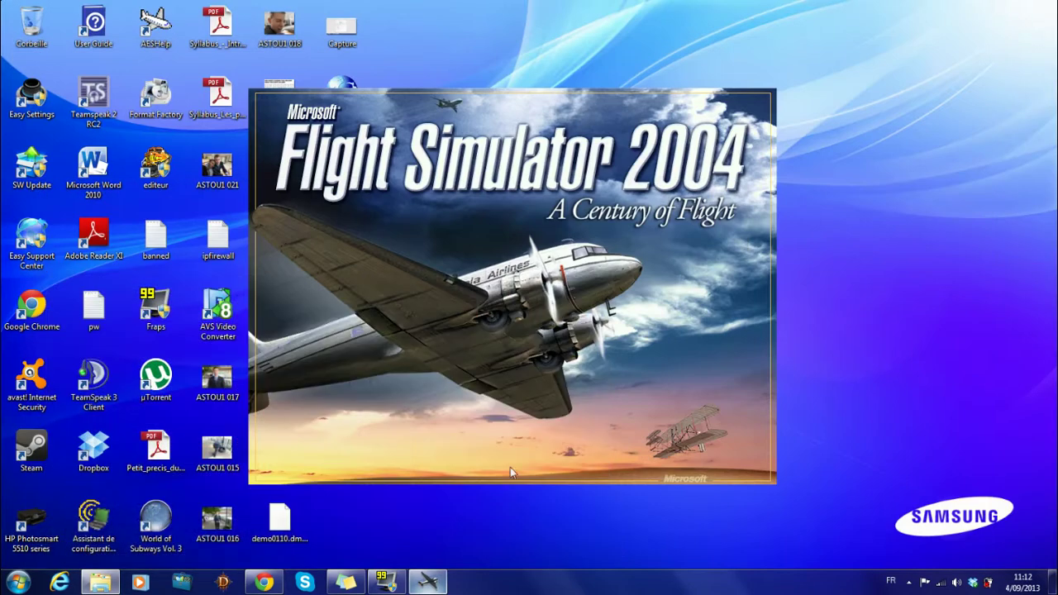
{"action": "left_click", "coordinate": [99, 585]}
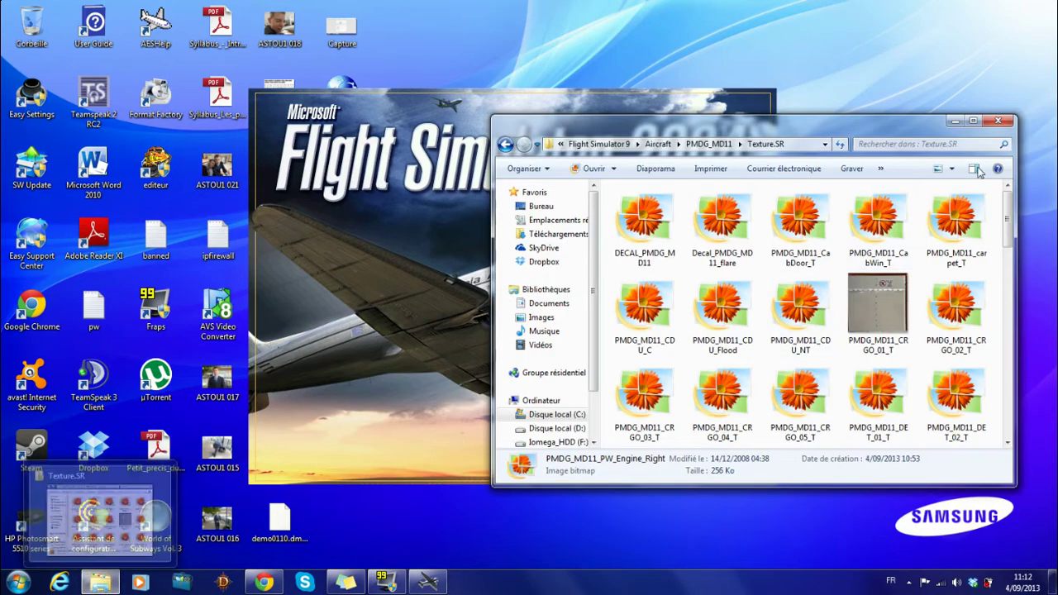
{"action": "left_click", "coordinate": [973, 121]}
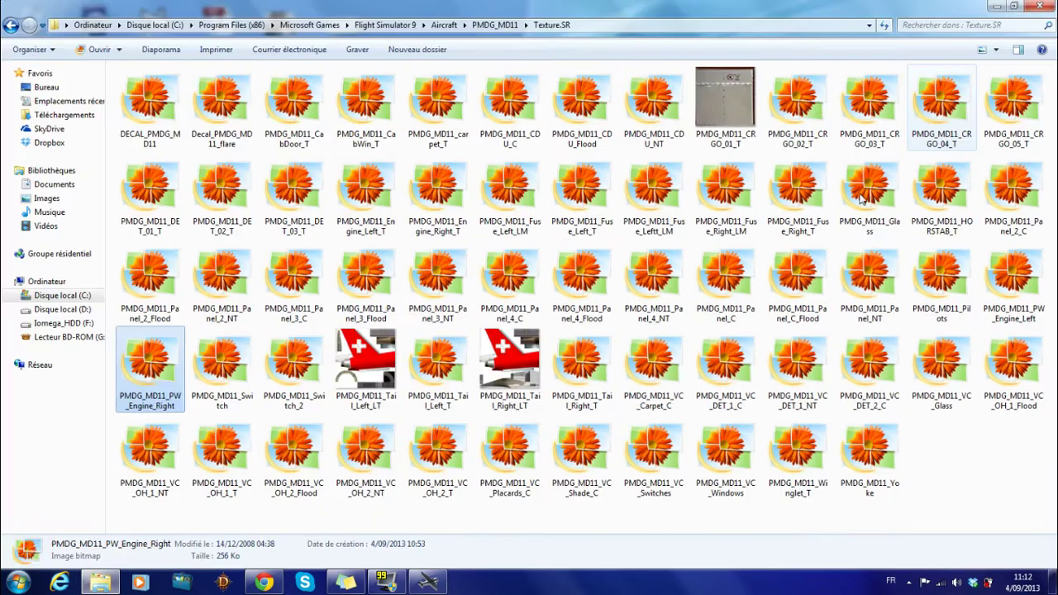
Switch to Flight Simulator 2004 and choose McDonnell Douglas - PMDG as the aircraft manufacturer.
{"action": "left_click", "coordinate": [433, 584]}
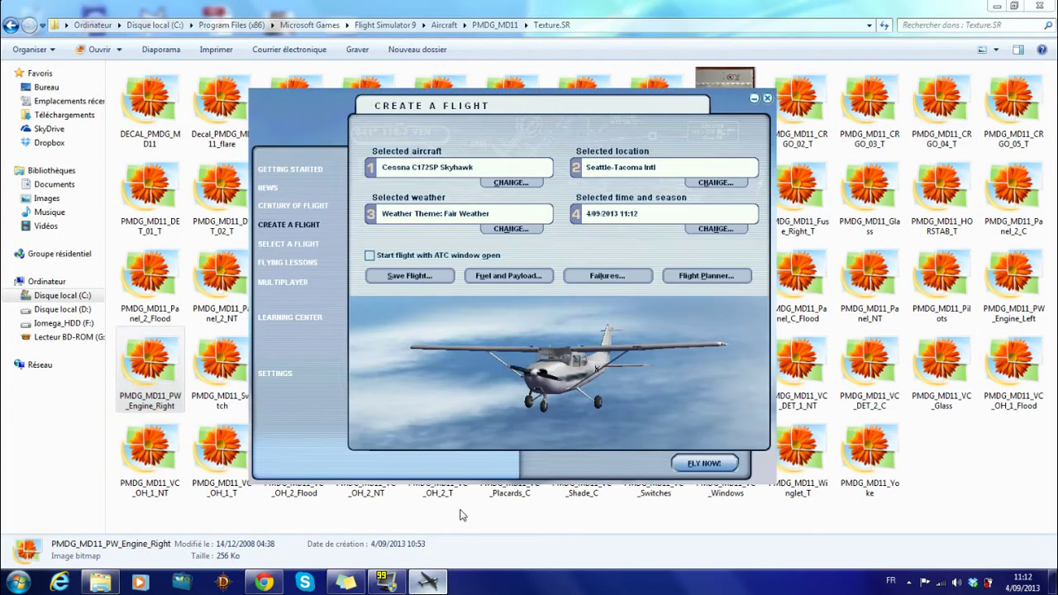
{"action": "left_click", "coordinate": [906, 581]}
{"action": "left_click", "coordinate": [445, 584]}
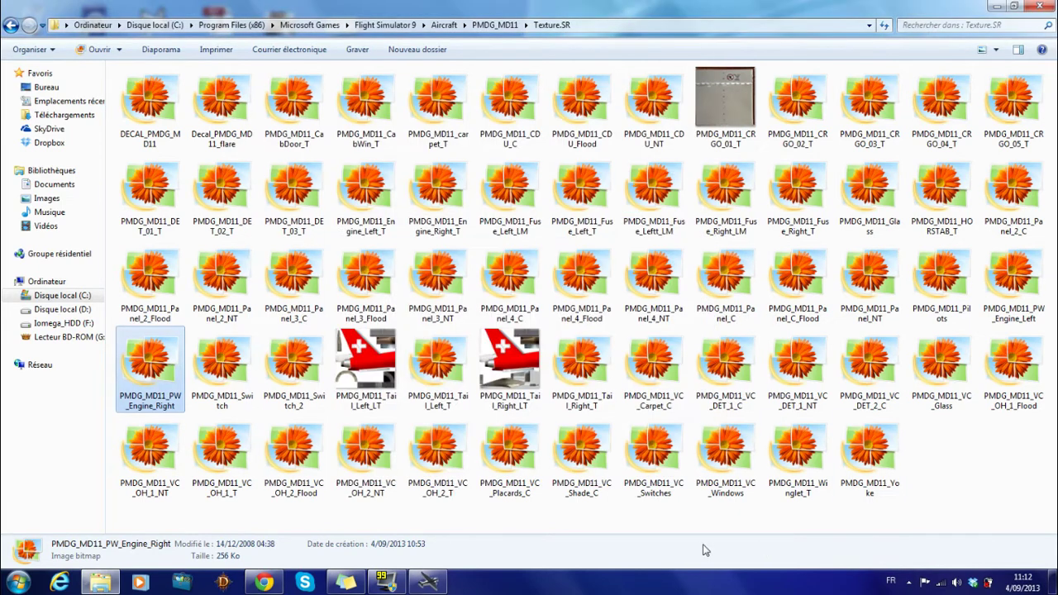
{"action": "left_click", "coordinate": [444, 584]}
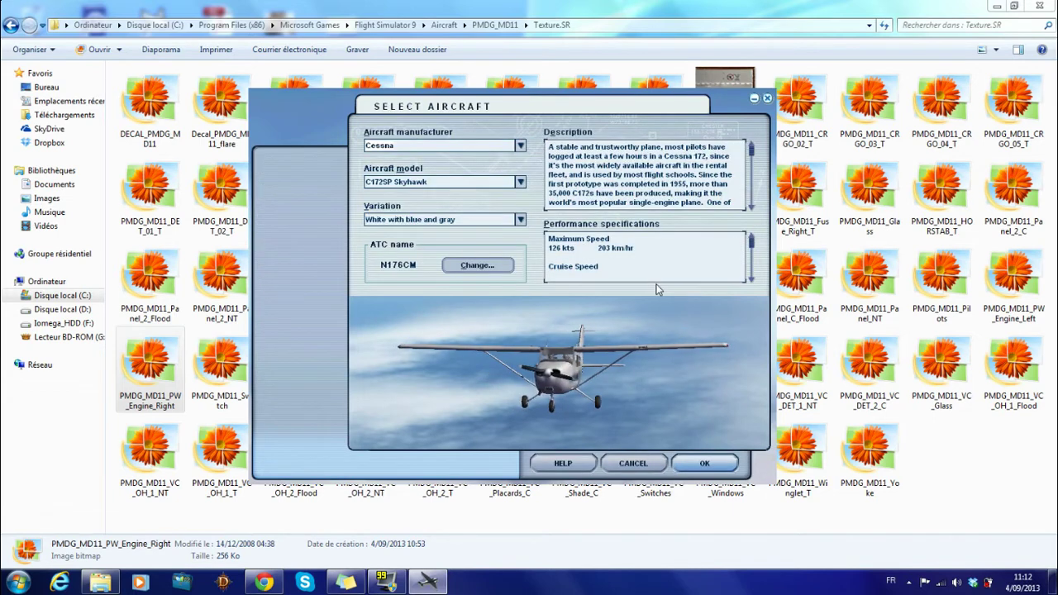
{"action": "left_click", "coordinate": [520, 146]}
{"action": "scroll", "coordinate": [490, 173], "scroll_direction": "down", "scroll_amount": 4}
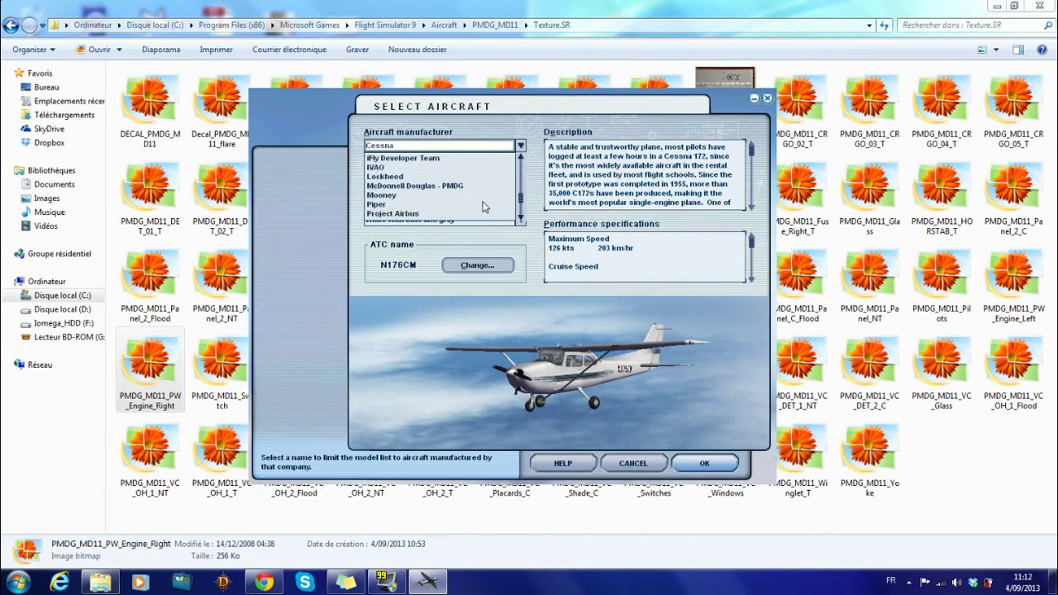
{"action": "left_click", "coordinate": [468, 168]}
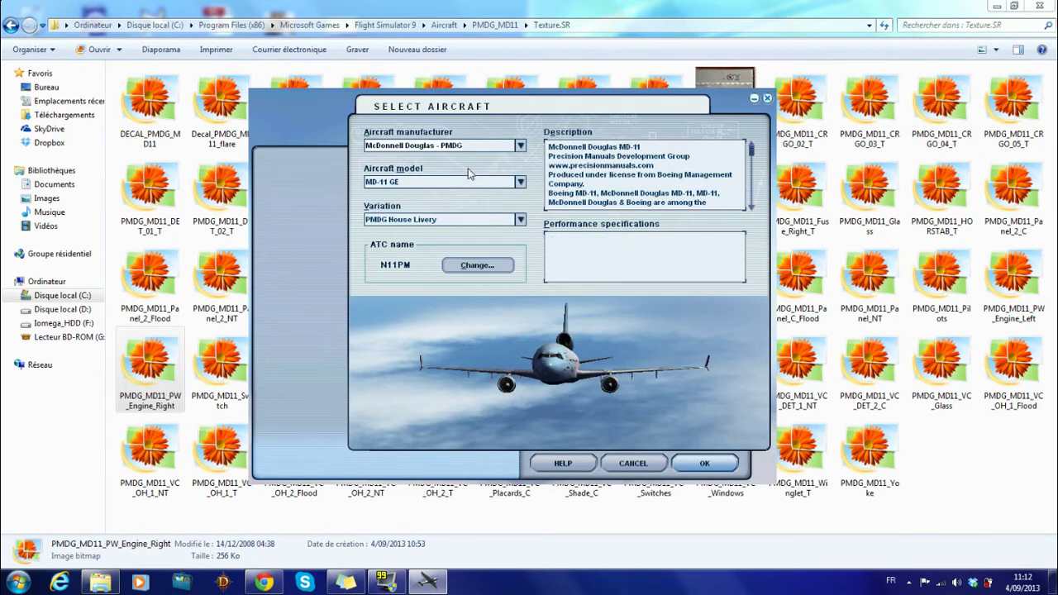
Preview the MD-11 PW, MD-11F GE and MD-11 GE models in the PMDG House Livery and cancel the aircraft selection.
{"action": "left_click", "coordinate": [516, 183]}
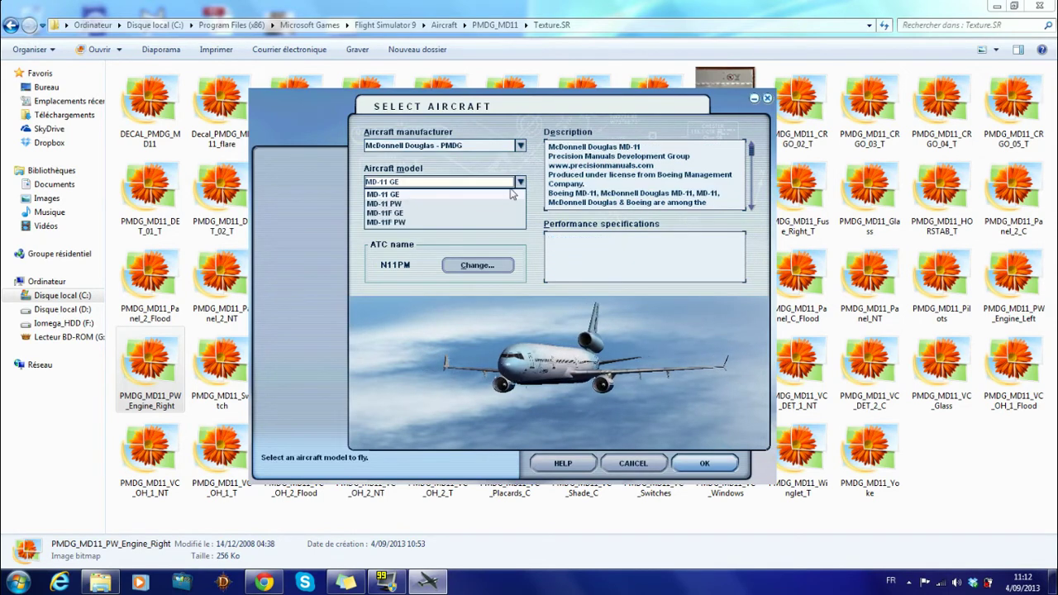
{"action": "left_click", "coordinate": [482, 203]}
{"action": "left_click", "coordinate": [521, 182]}
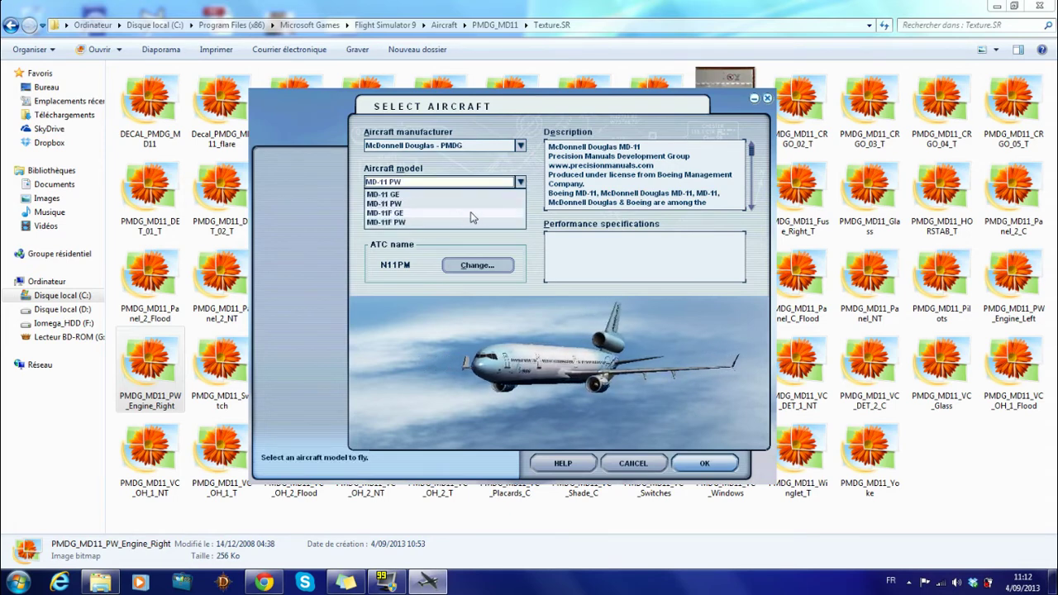
{"action": "left_click", "coordinate": [480, 218]}
{"action": "left_click", "coordinate": [508, 220]}
{"action": "left_click", "coordinate": [496, 232]}
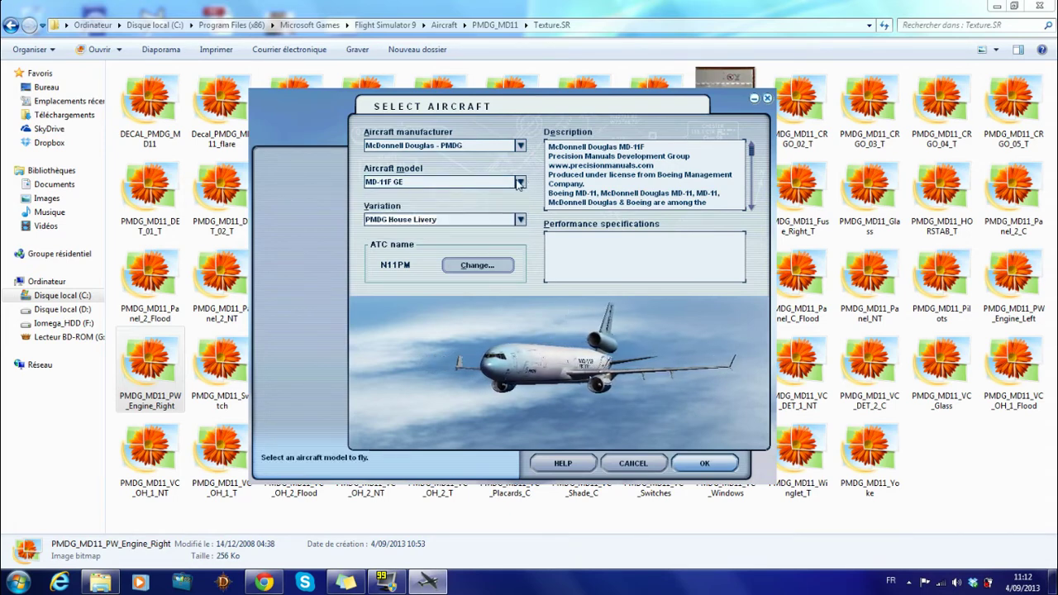
{"action": "left_click", "coordinate": [519, 182]}
{"action": "left_click", "coordinate": [467, 203]}
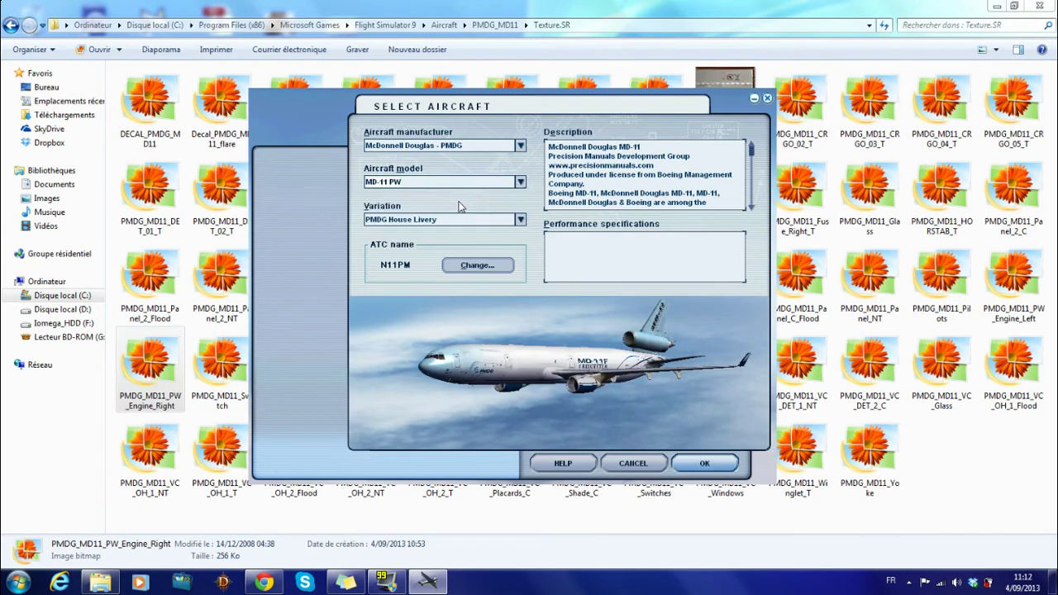
{"action": "left_click", "coordinate": [521, 181]}
{"action": "left_click", "coordinate": [475, 195]}
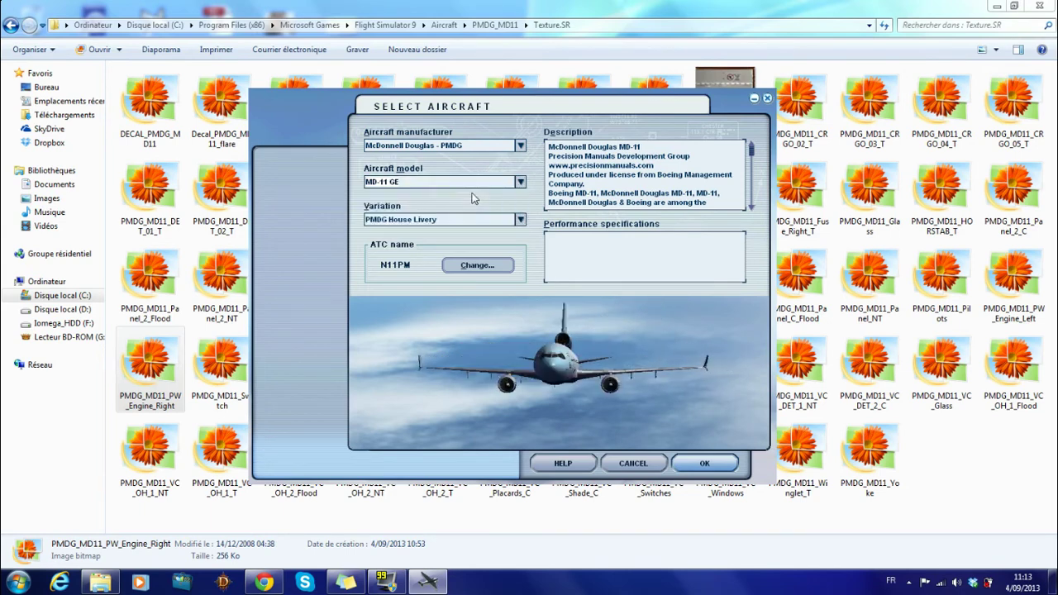
{"action": "left_click", "coordinate": [642, 466]}
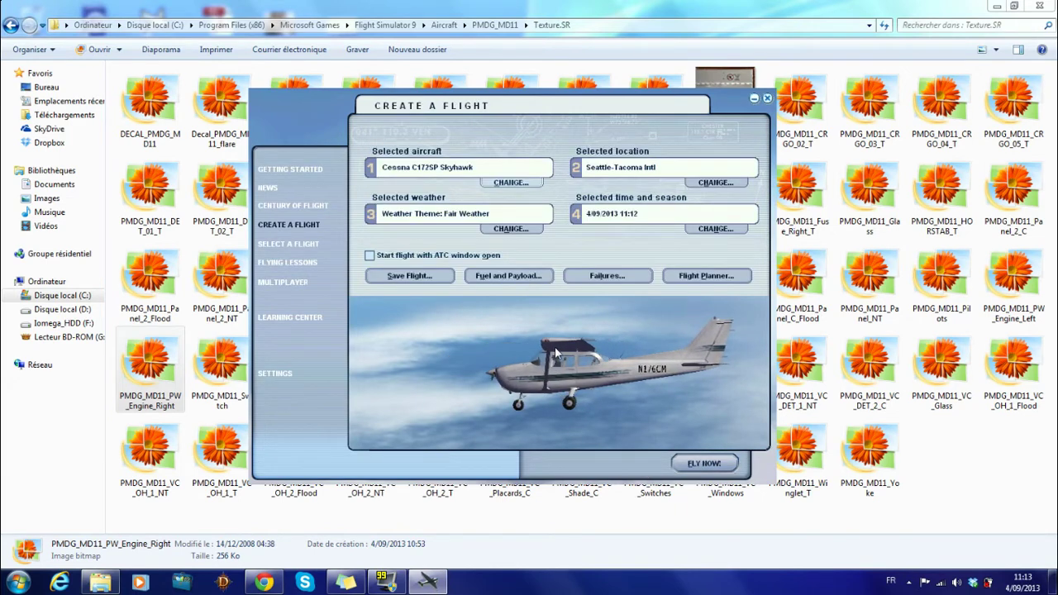
Switch to the file explorer and view the Texture.GE and Texture.PW folders inside PMDG_MD11.
{"action": "left_click", "coordinate": [494, 25]}
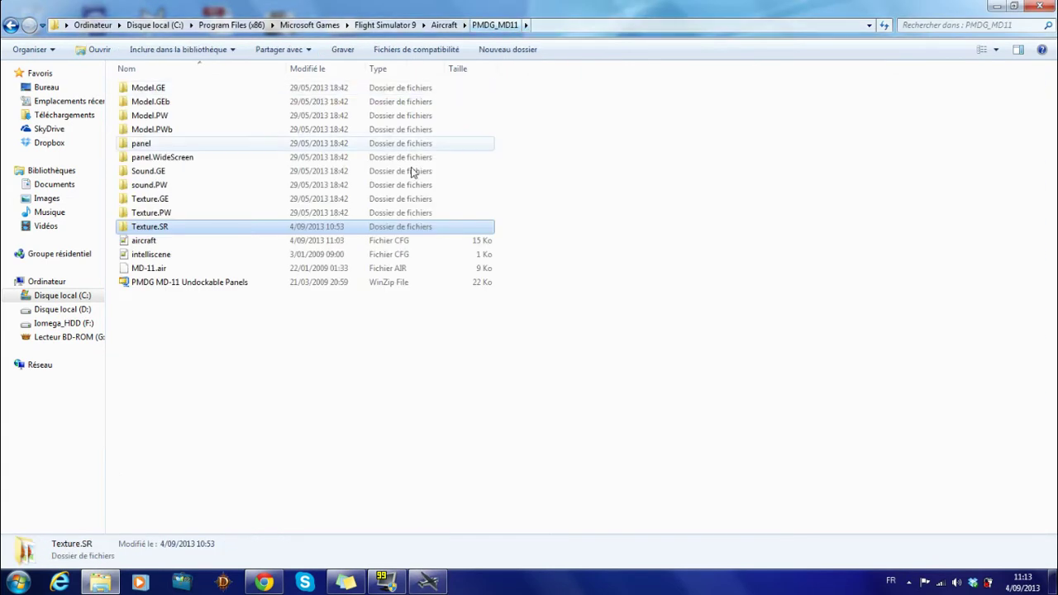
{"action": "double_click", "coordinate": [185, 199]}
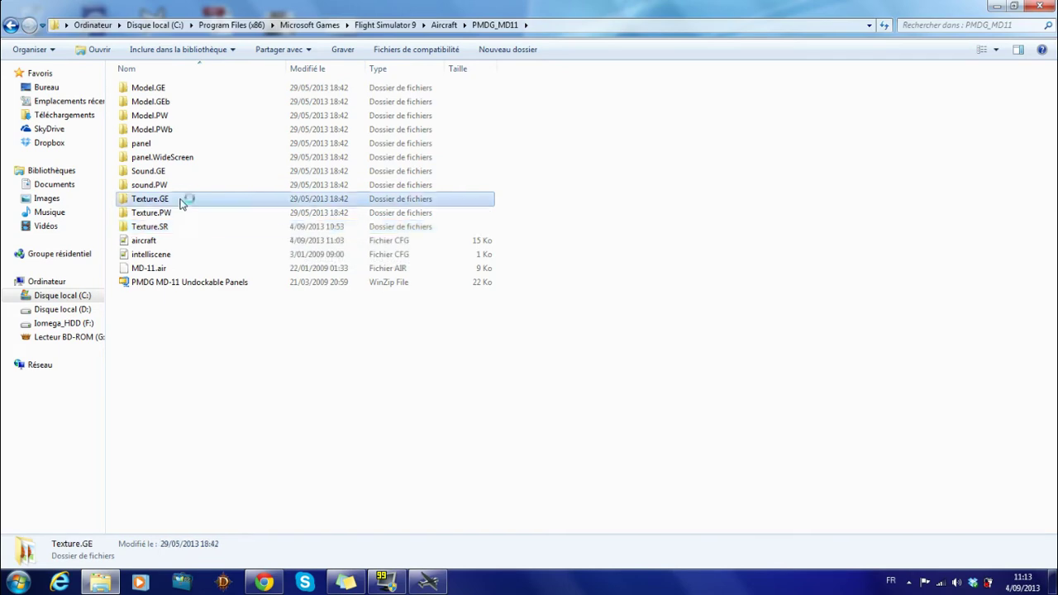
{"action": "left_click", "coordinate": [495, 25]}
{"action": "double_click", "coordinate": [153, 214]}
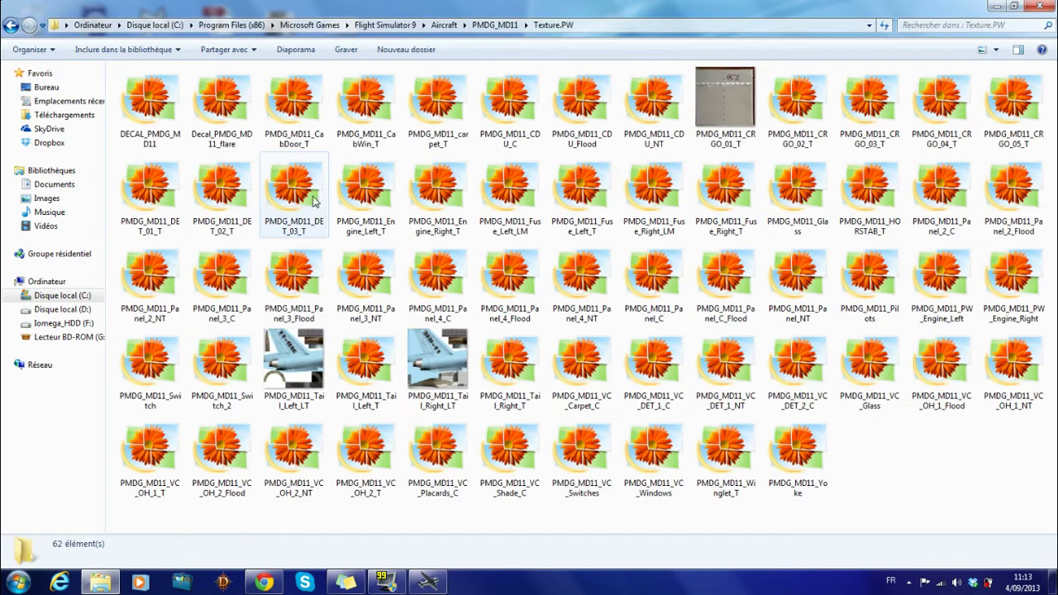
Return to the PMDG_MD11 folder and rename the Texture.GE folder as Texture.SR1.
{"action": "left_click", "coordinate": [495, 25]}
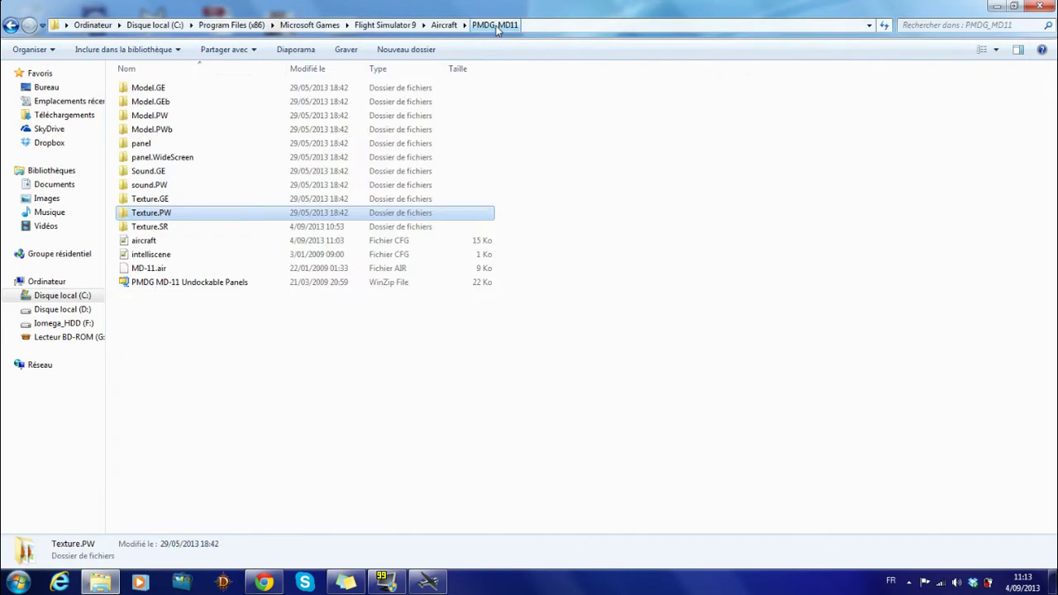
{"action": "left_click", "coordinate": [183, 204]}
{"action": "right_click", "coordinate": [183, 203]}
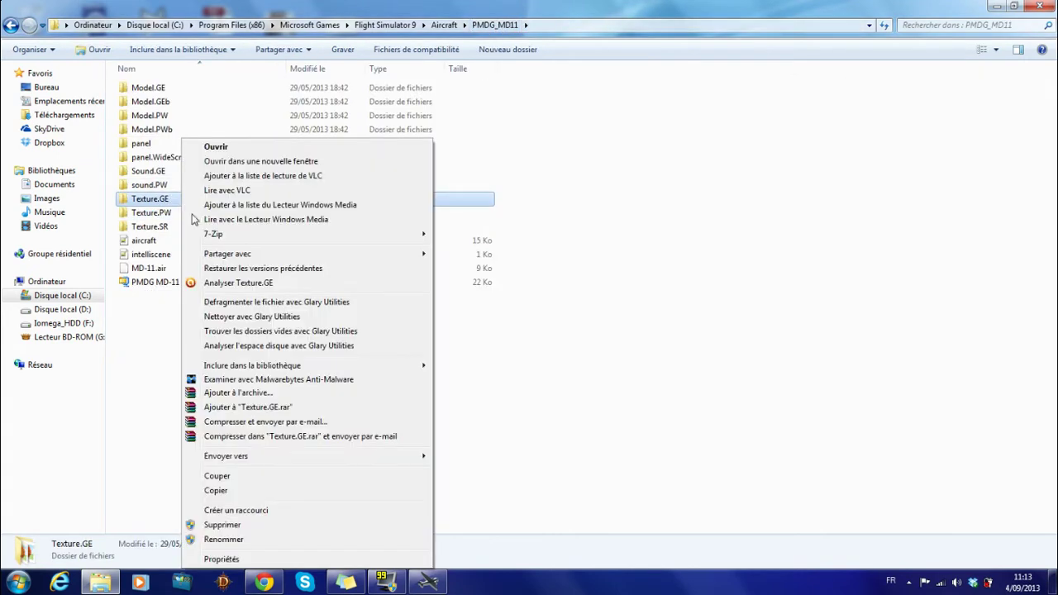
{"action": "left_click", "coordinate": [207, 542]}
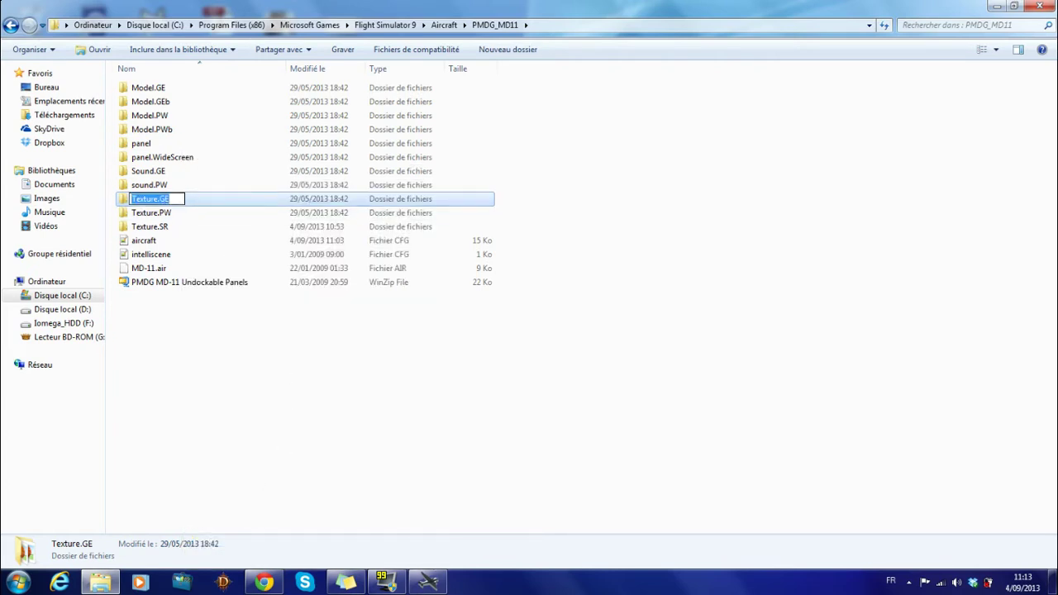
{"action": "key", "text": "End"}
{"action": "key", "text": "BackSpace"}
{"action": "key", "text": "BackSpace"}
{"action": "type", "text": "SR"}
{"action": "key", "text": "Return"}
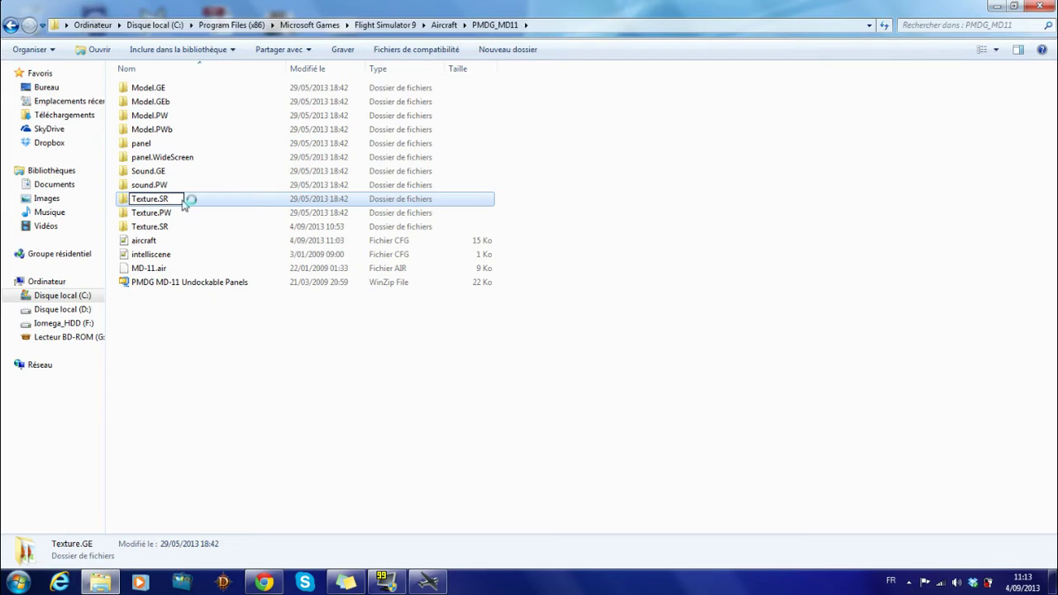
{"action": "type", "text": "1"}
{"action": "key", "text": "Return"}
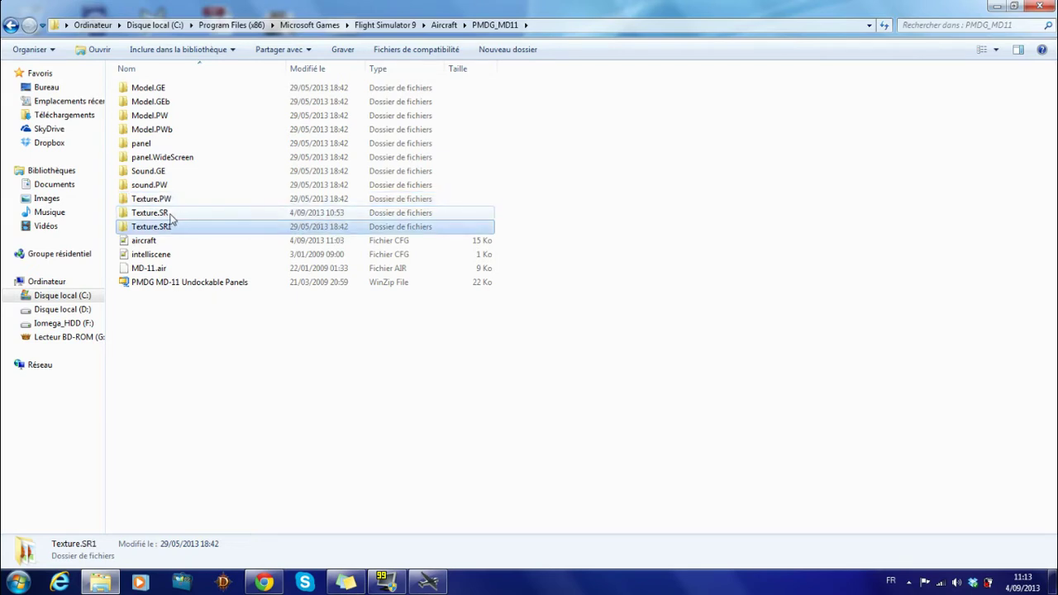
Rename the original Texture.SR folder as Texture.GE.
{"action": "right_click", "coordinate": [169, 214]}
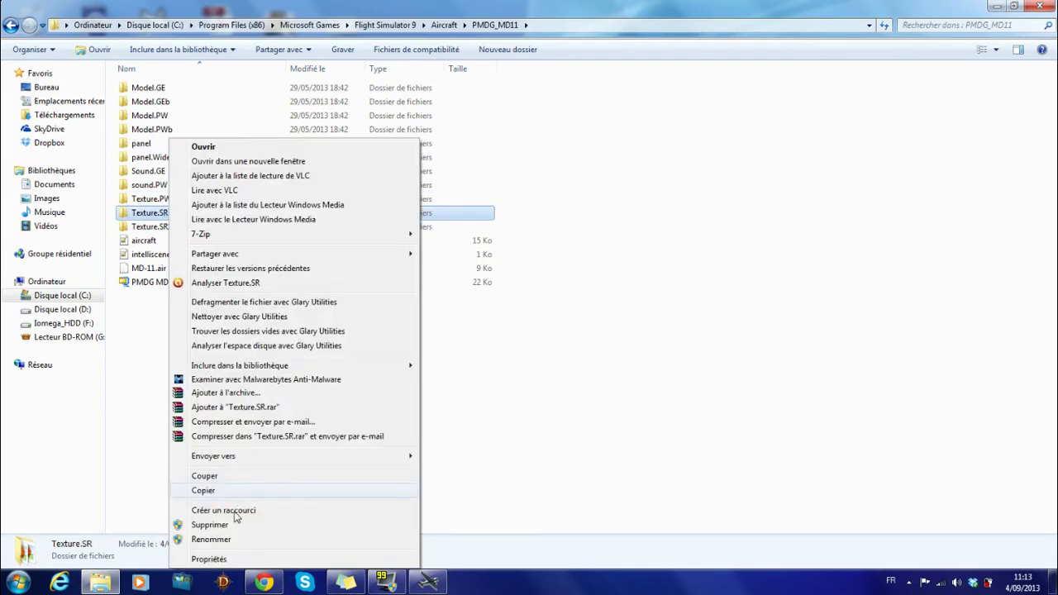
{"action": "left_click", "coordinate": [242, 540]}
{"action": "key", "text": "End"}
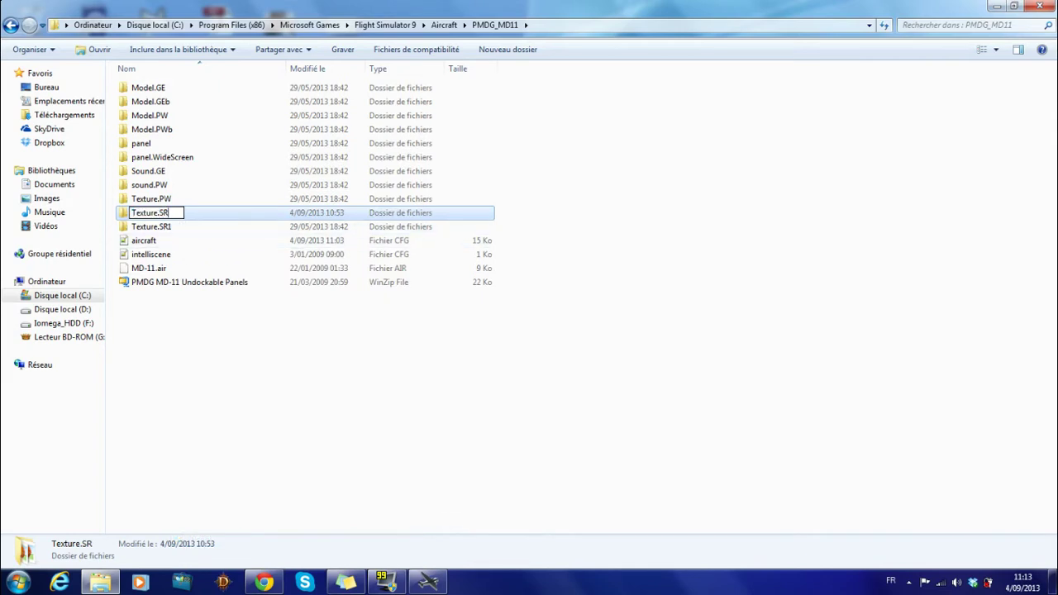
{"action": "key", "text": "BackSpace"}
{"action": "key", "text": "BackSpace"}
{"action": "type", "text": "GE"}
{"action": "key", "text": "Return"}
Rename the Texture.SR1 folder as Texture.SR.
{"action": "right_click", "coordinate": [169, 226]}
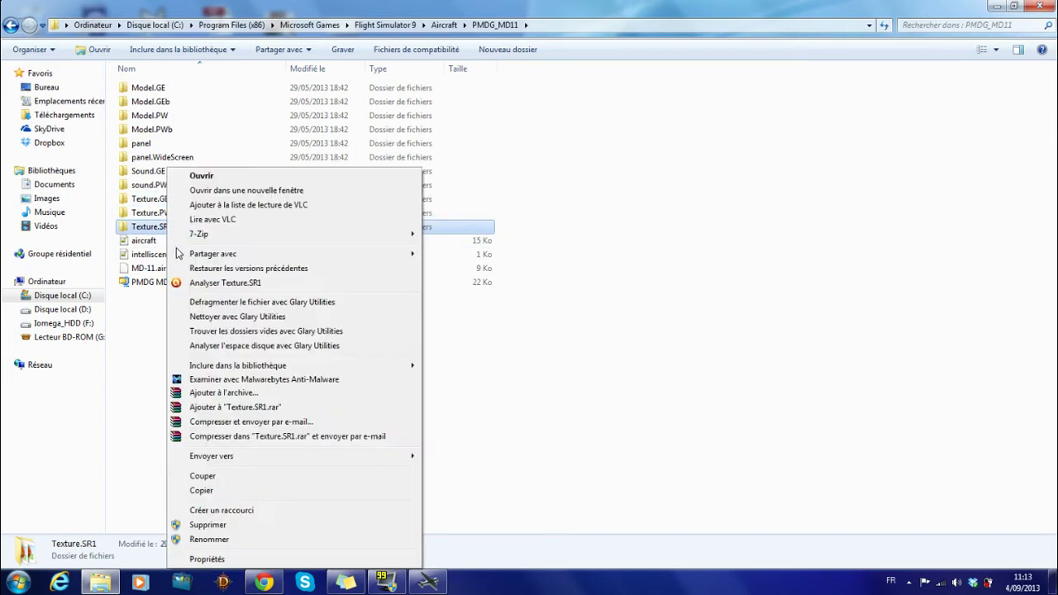
{"action": "left_click", "coordinate": [236, 539]}
{"action": "key", "text": "End"}
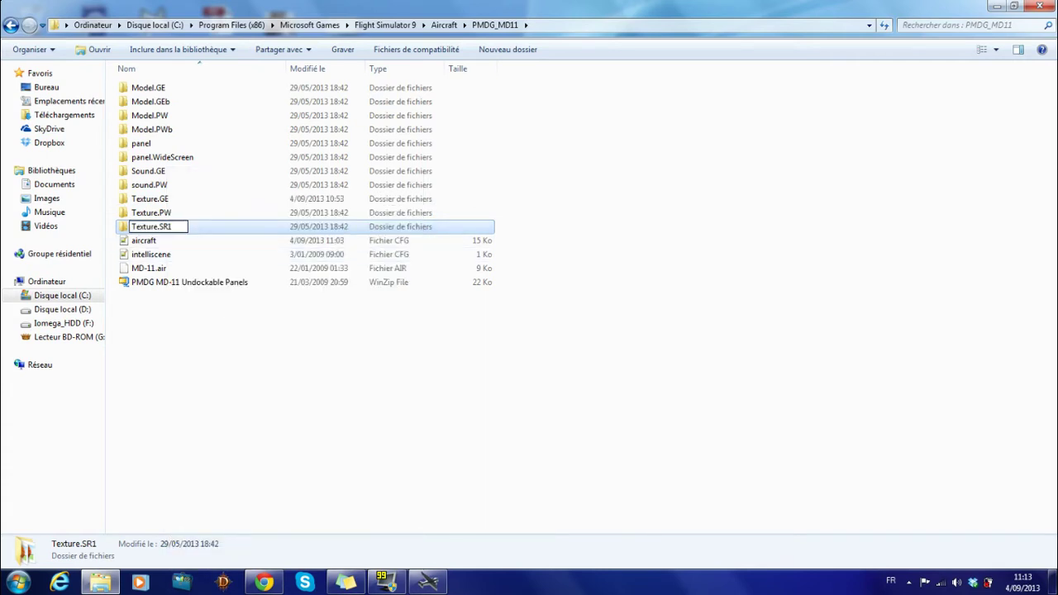
{"action": "key", "text": "BackSpace"}
{"action": "key", "text": "Return"}
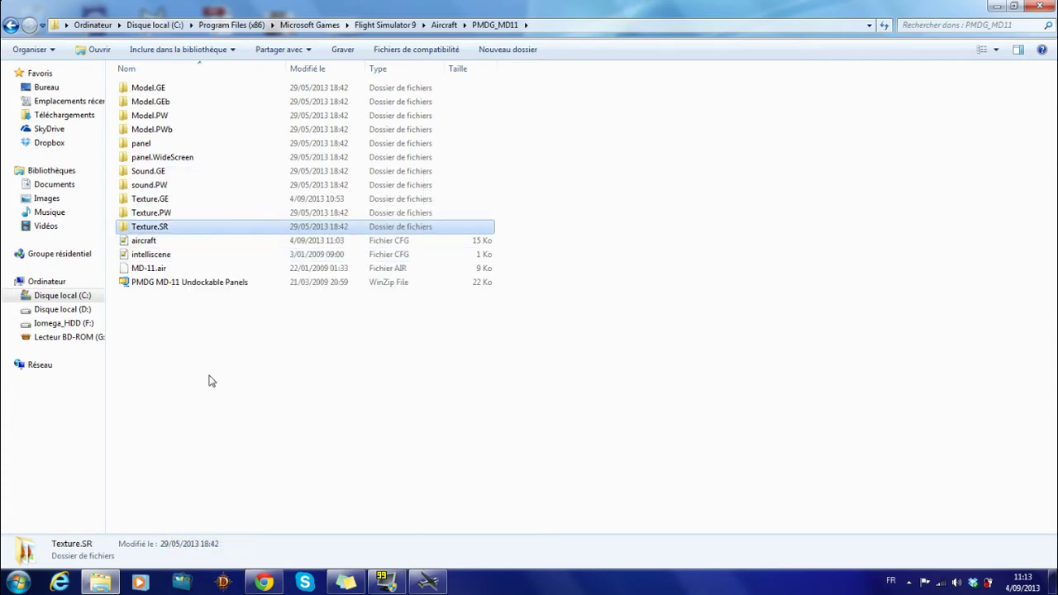
Compare the tail texture images in the swapped Texture.SR and Texture.GE folders, returning to PMDG_MD11 after each.
{"action": "double_click", "coordinate": [165, 227]}
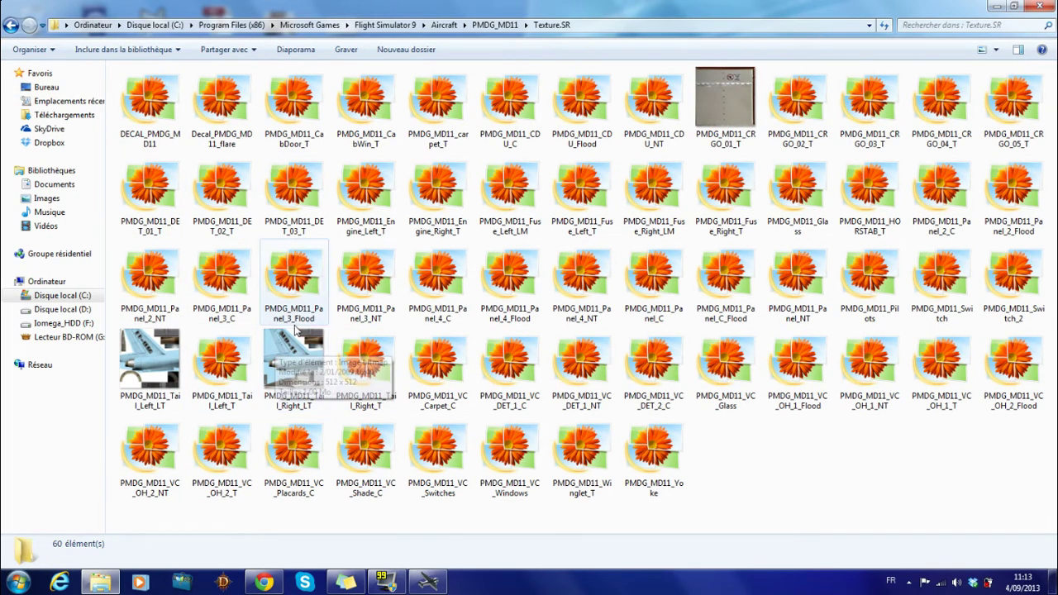
{"action": "key", "text": "BackSpace"}
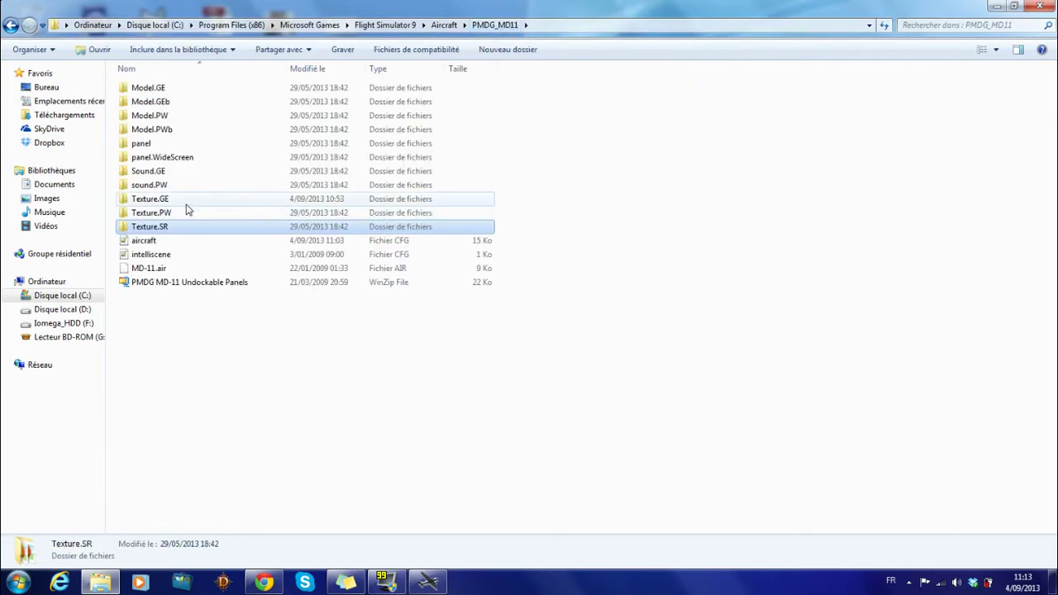
{"action": "double_click", "coordinate": [183, 201]}
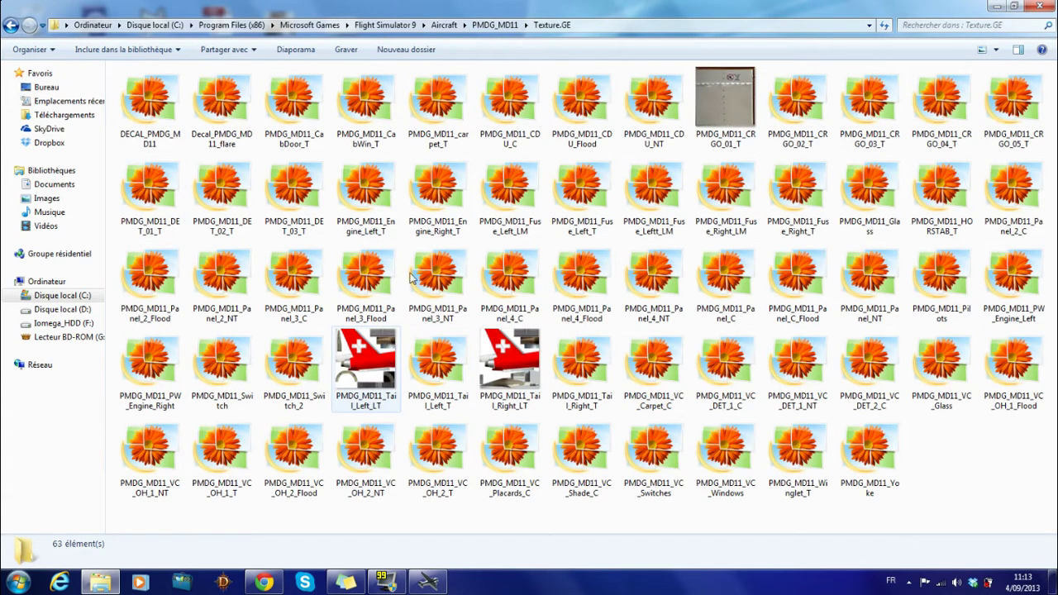
{"action": "left_click", "coordinate": [494, 24]}
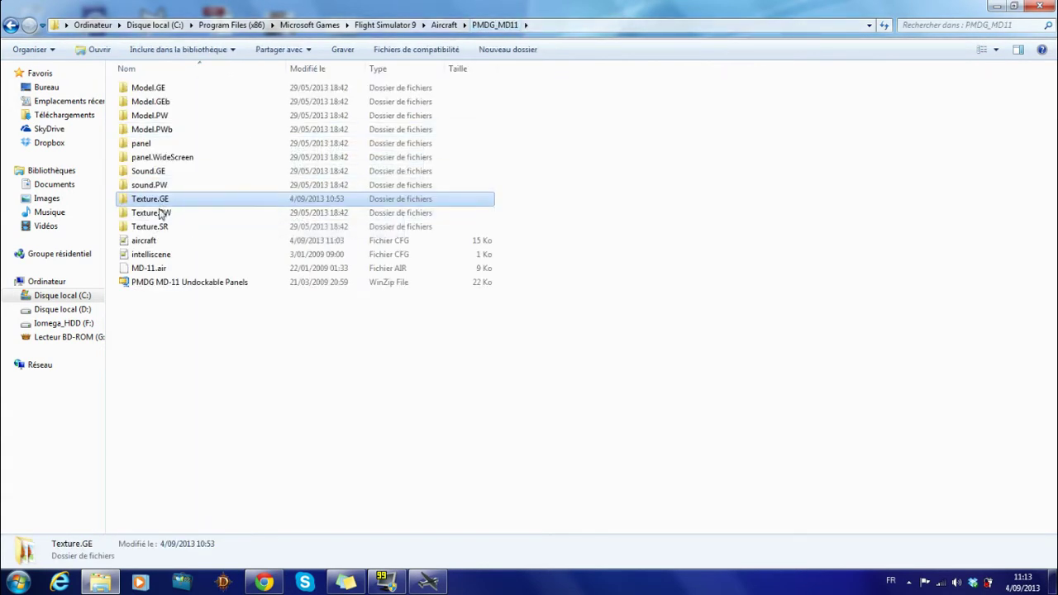
{"action": "double_click", "coordinate": [161, 200]}
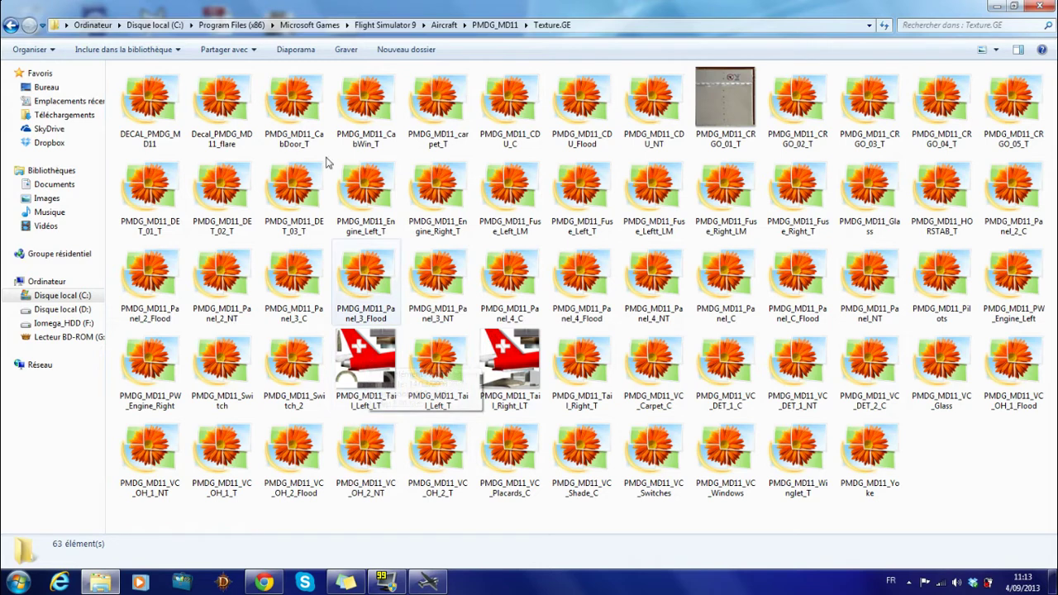
{"action": "left_click", "coordinate": [494, 25]}
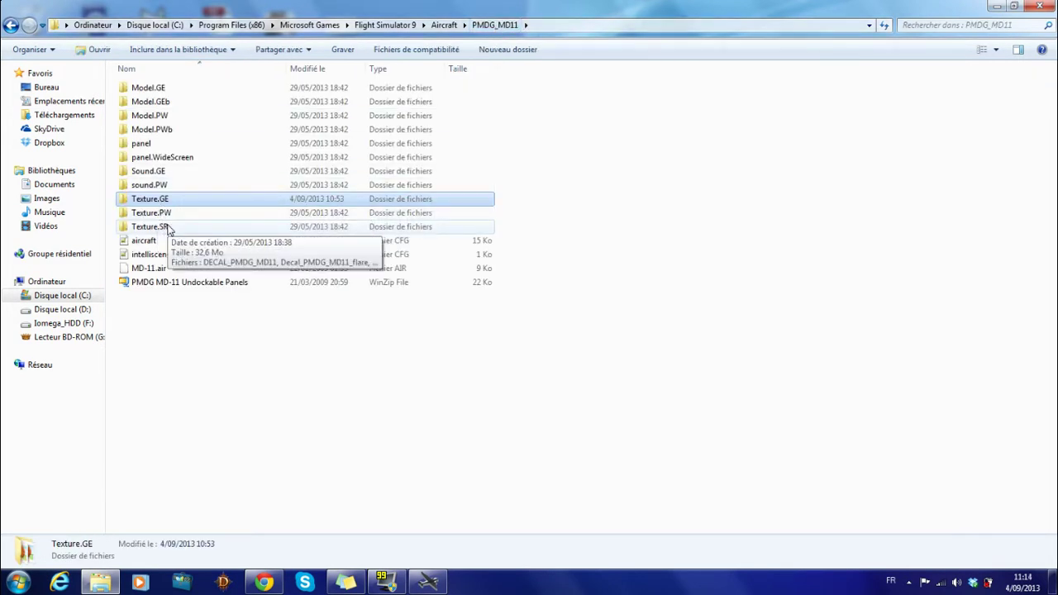
{"action": "double_click", "coordinate": [168, 227]}
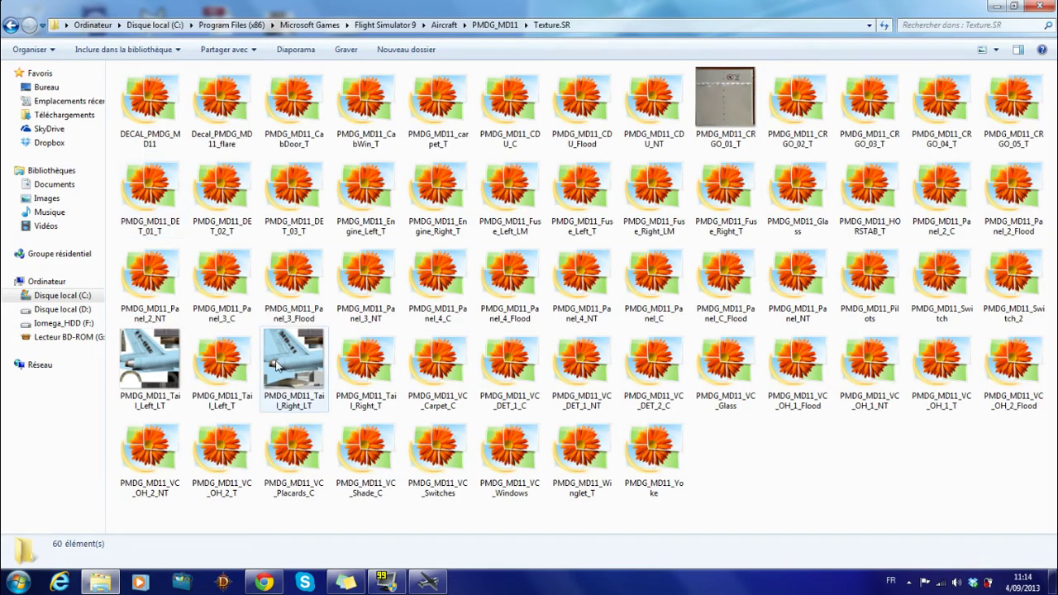
{"action": "left_click", "coordinate": [494, 25]}
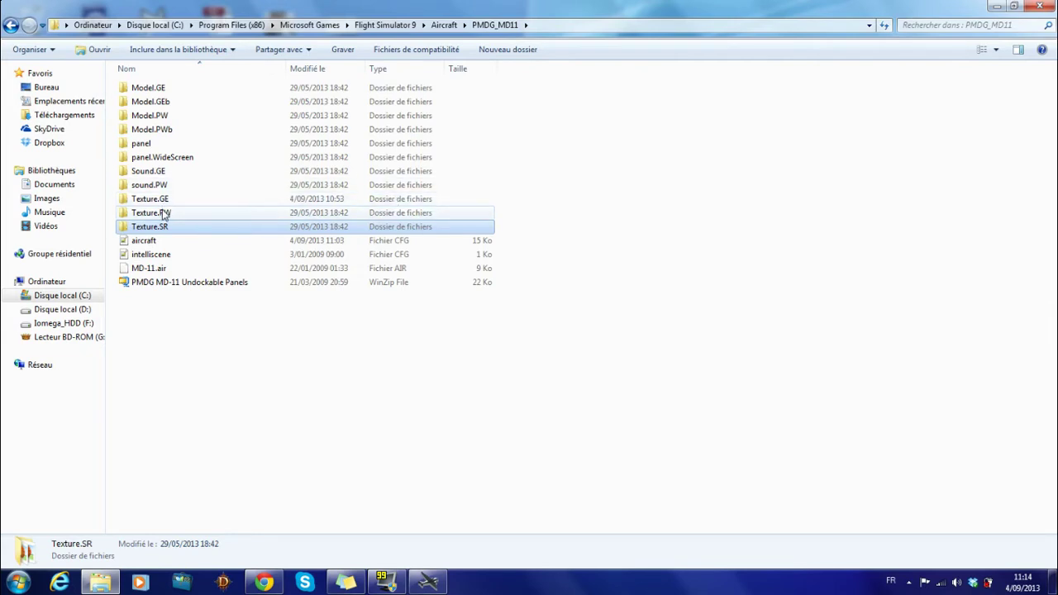
{"action": "mouse_move", "coordinate": [164, 202]}
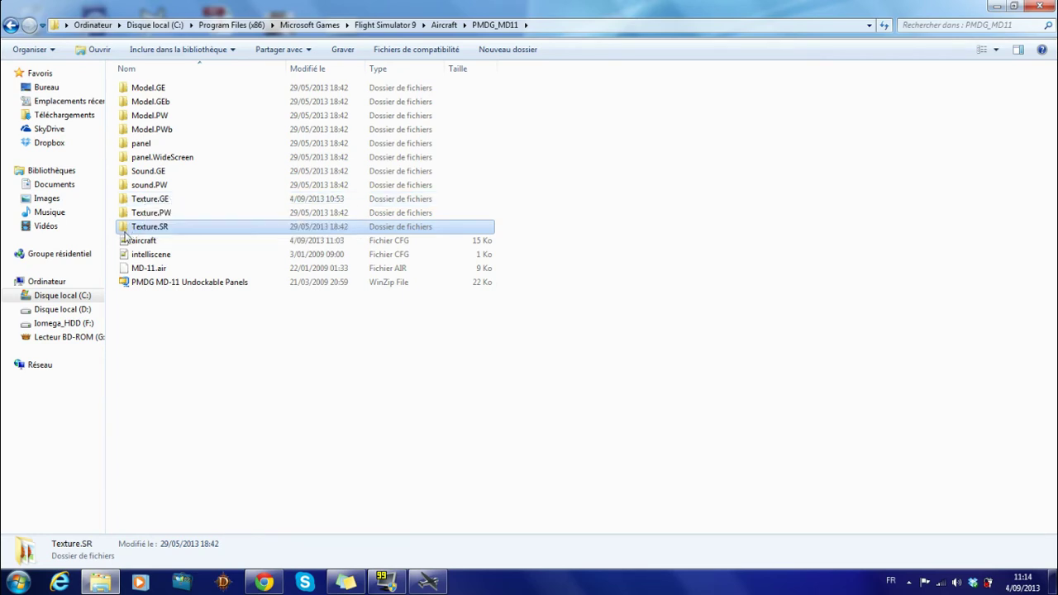
{"action": "mouse_move", "coordinate": [168, 232]}
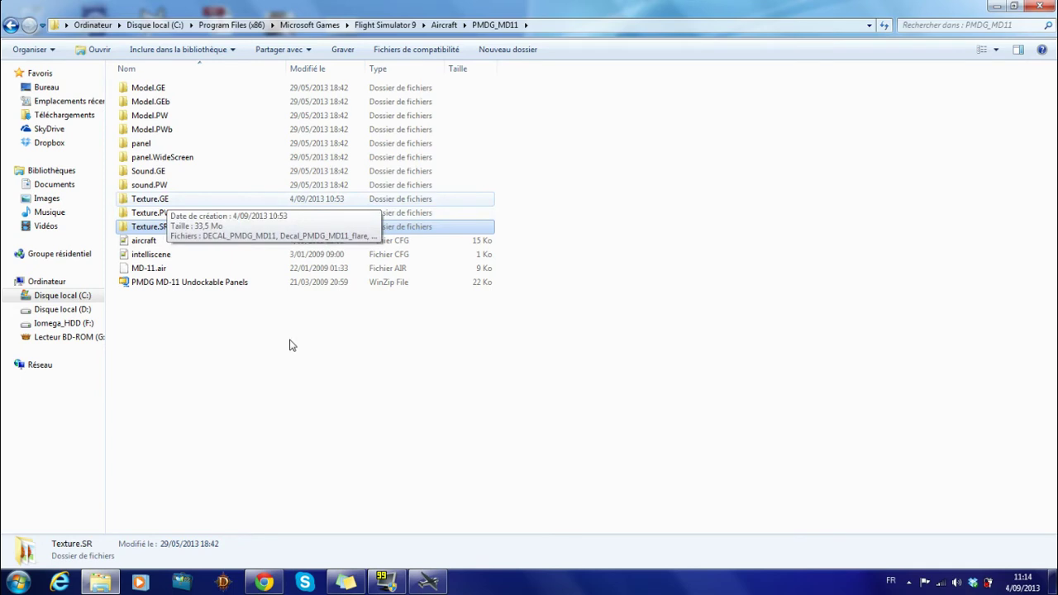
Switch to Flight Simulator 2004 and select McDonnell Douglas - PMDG as the manufacturer of the flight's aircraft.
{"action": "left_click", "coordinate": [428, 582]}
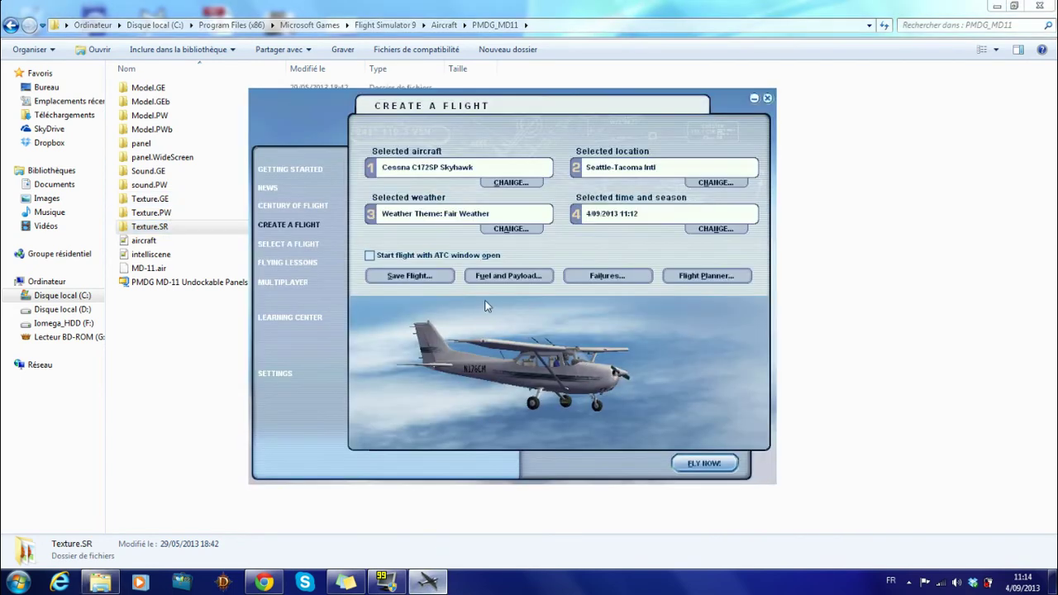
{"action": "left_click", "coordinate": [530, 184]}
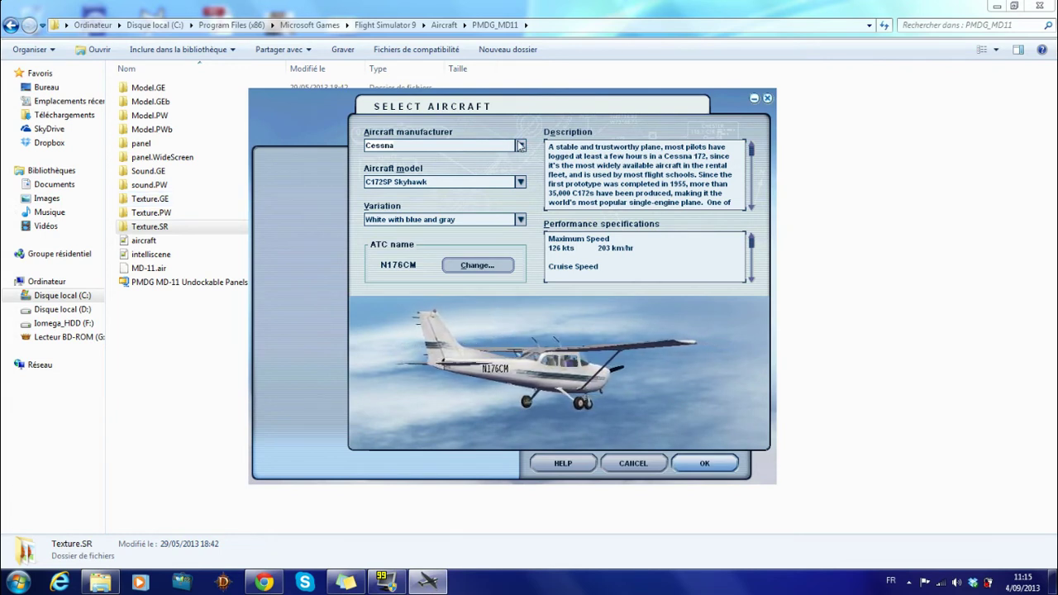
{"action": "left_click", "coordinate": [520, 147]}
{"action": "scroll", "coordinate": [488, 190], "scroll_direction": "down", "scroll_amount": 4}
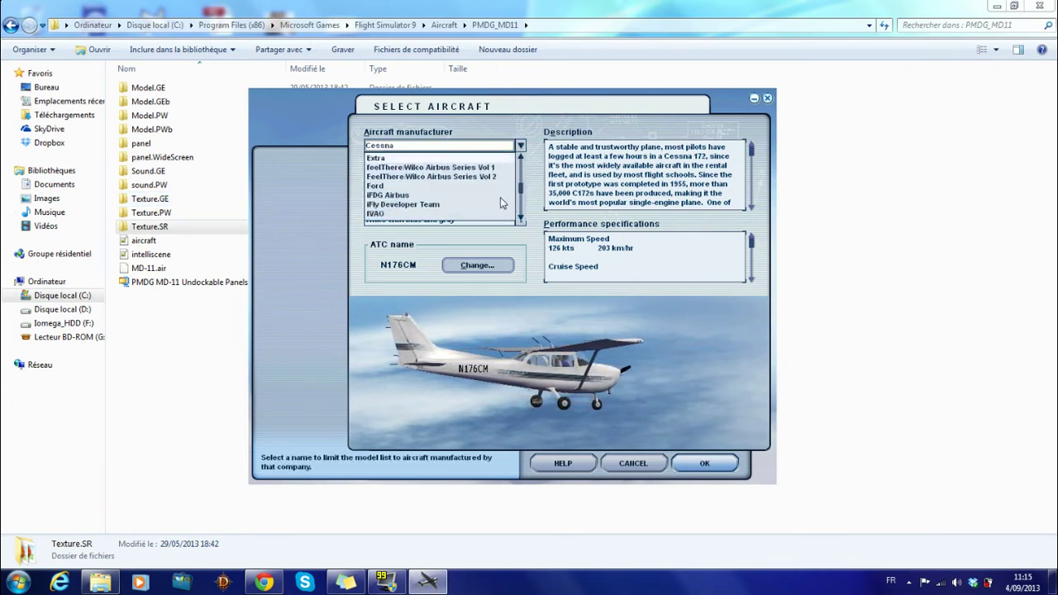
{"action": "left_click", "coordinate": [481, 183]}
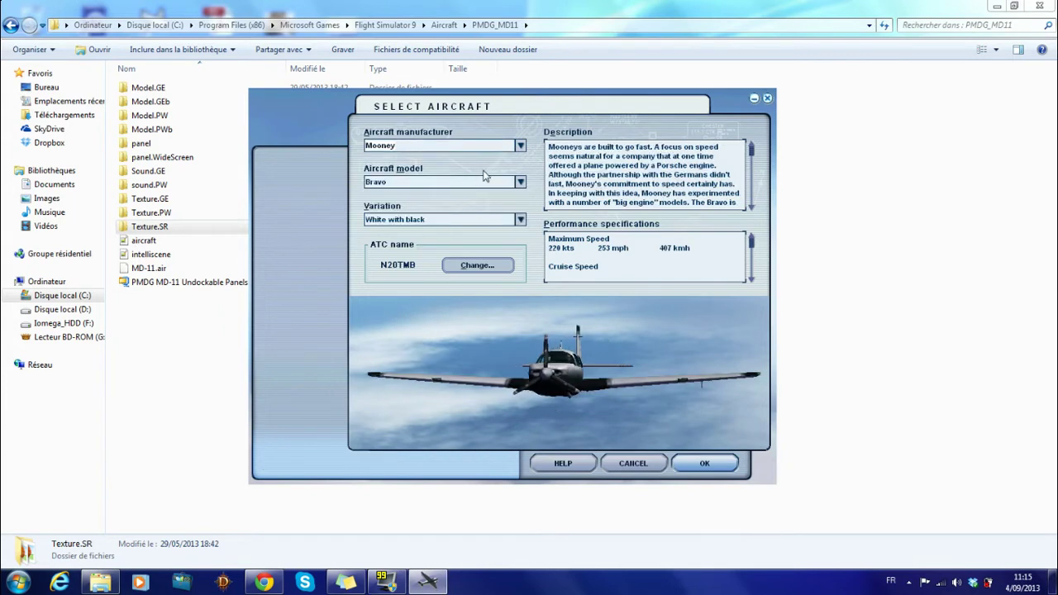
{"action": "left_click", "coordinate": [519, 145]}
{"action": "left_click", "coordinate": [459, 177]}
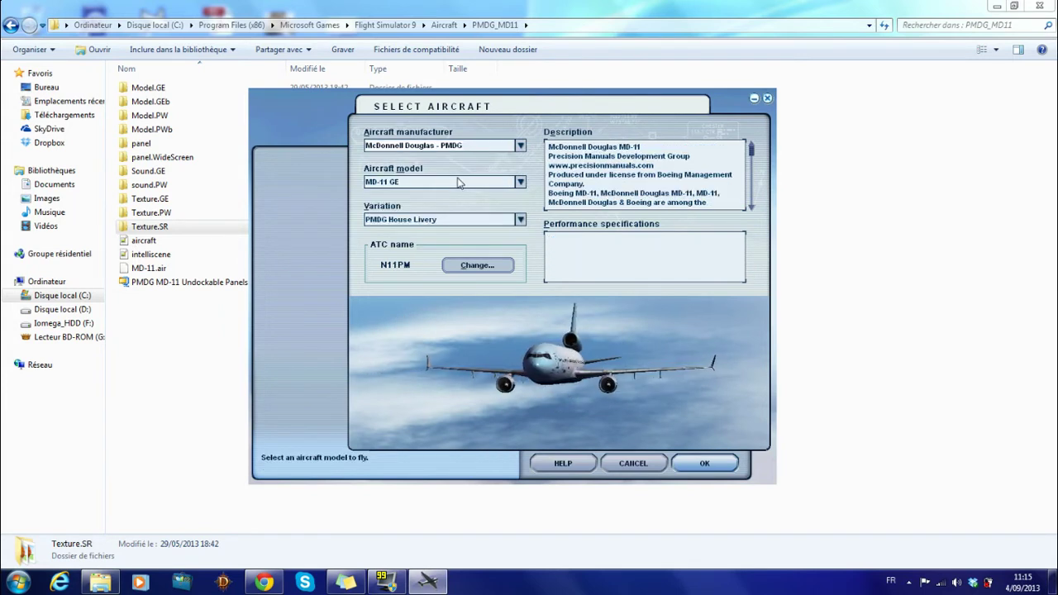
Preview the MD-11 PW and MD-11 GE models and check the variations offered for the MD-11 GE.
{"action": "left_click", "coordinate": [520, 182]}
{"action": "left_click", "coordinate": [463, 203]}
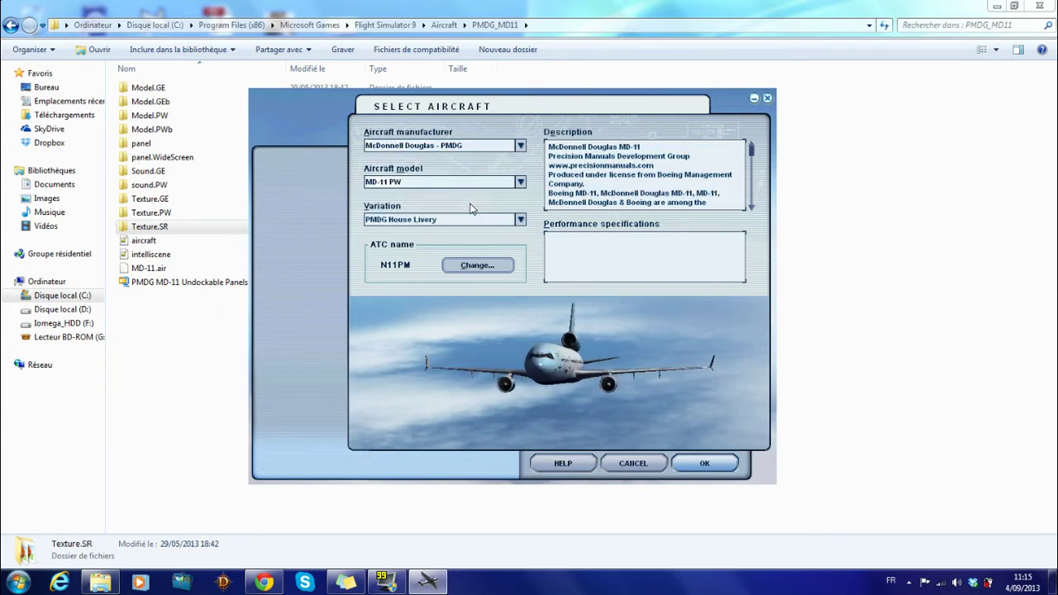
{"action": "left_click", "coordinate": [453, 182]}
{"action": "left_click", "coordinate": [453, 195]}
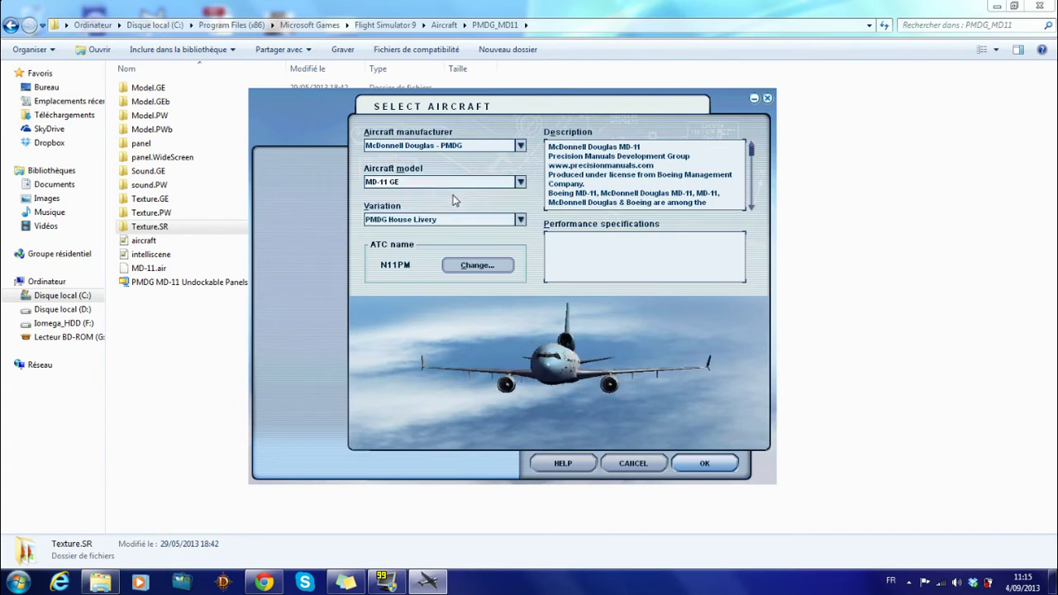
{"action": "left_click", "coordinate": [508, 220]}
{"action": "left_click", "coordinate": [509, 232]}
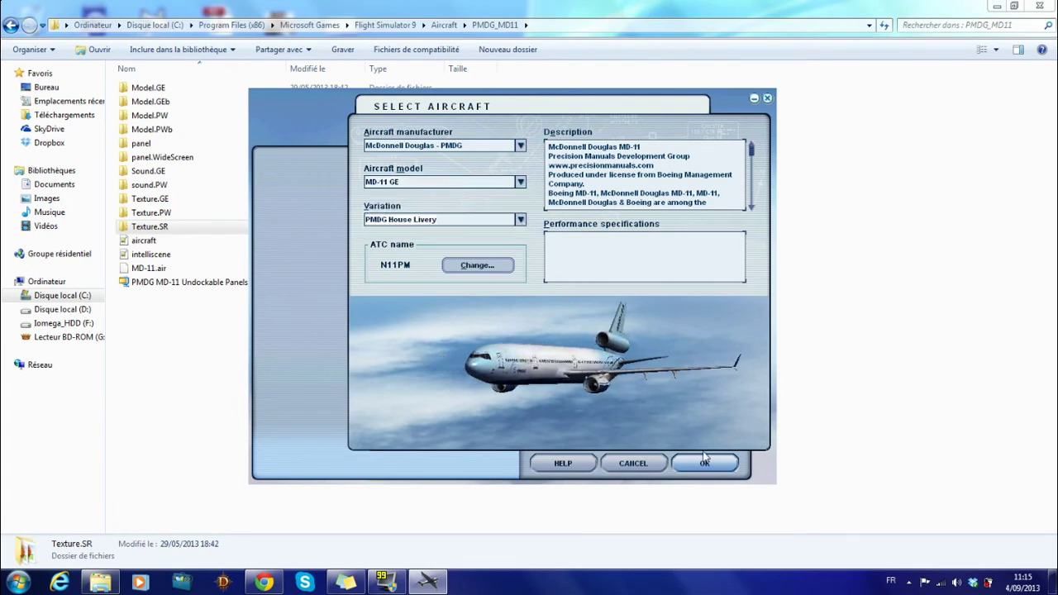
Cancel the aircraft selection and exit Flight Simulator 2004.
{"action": "left_click", "coordinate": [635, 463]}
{"action": "left_click", "coordinate": [767, 98]}
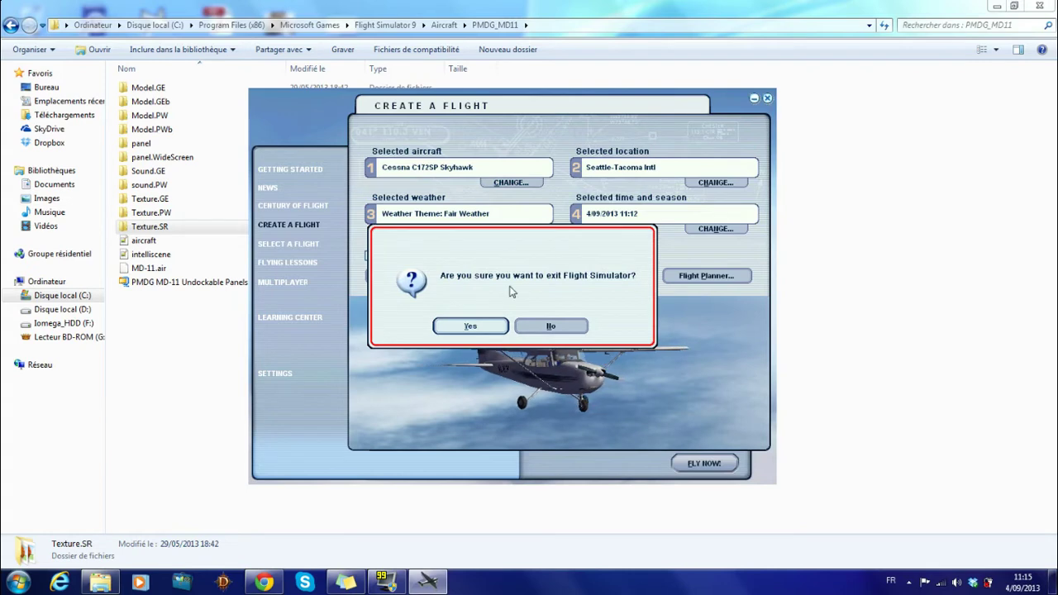
{"action": "left_click", "coordinate": [472, 327]}
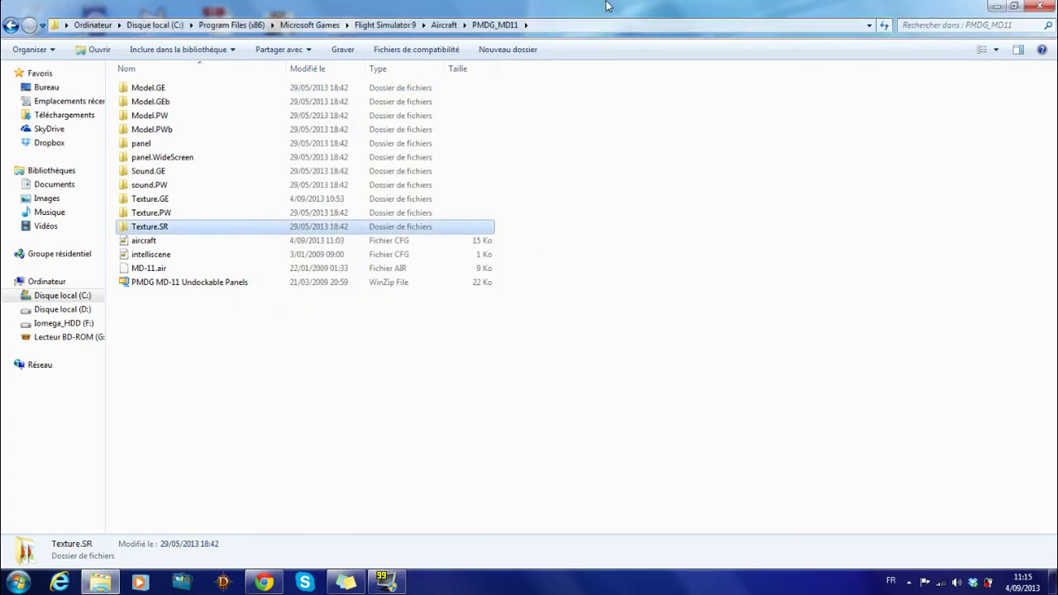
Bring the relaunched Flight Simulator 2004 into view by minimizing the PMDG_MD11 folder window.
{"action": "mouse_move", "coordinate": [611, 7]}
{"action": "left_click", "coordinate": [632, 33]}
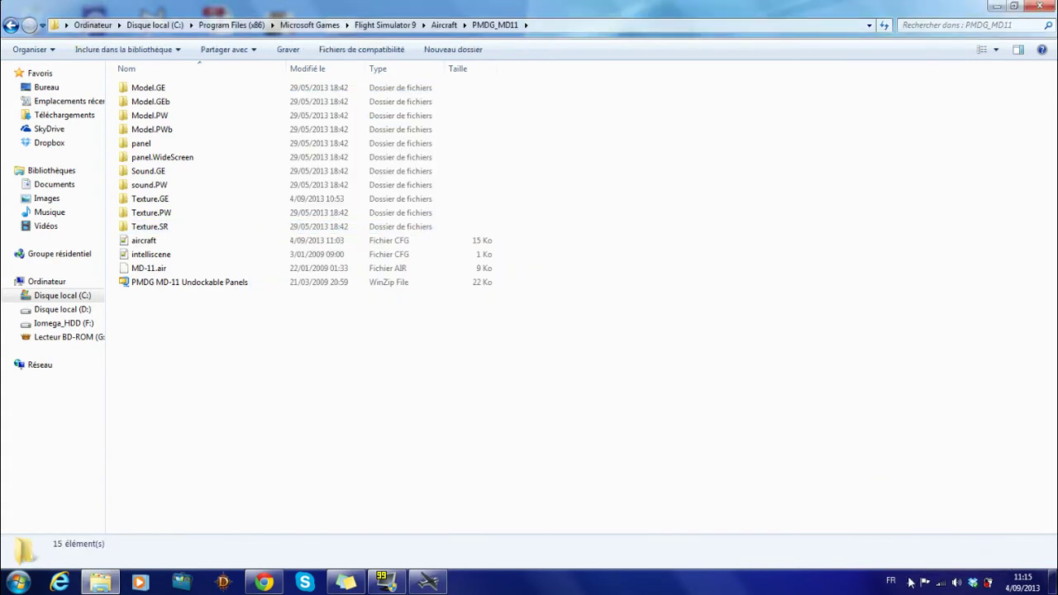
{"action": "left_click", "coordinate": [908, 582]}
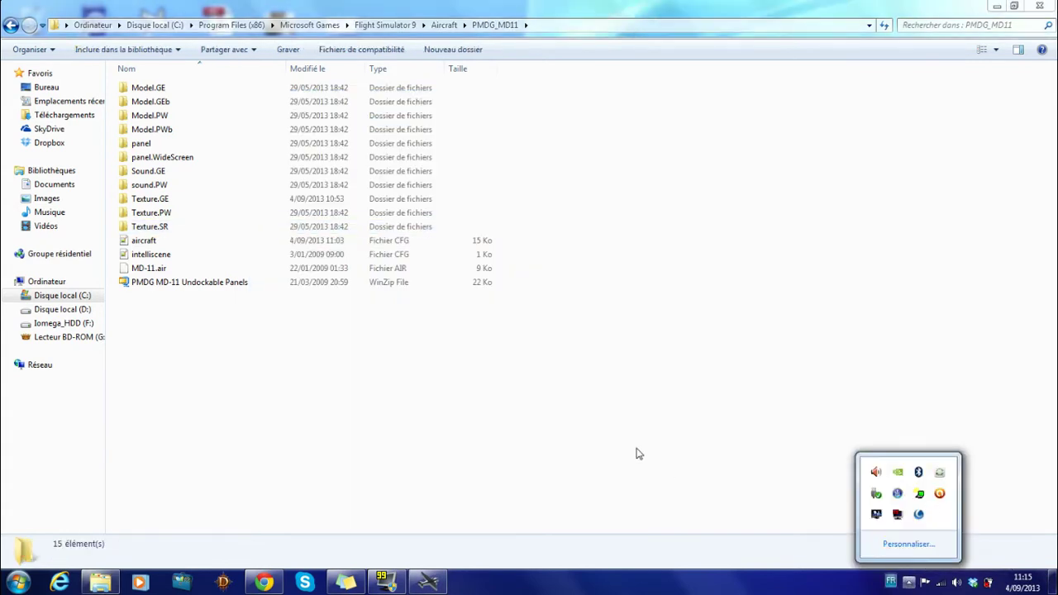
{"action": "left_click", "coordinate": [507, 499]}
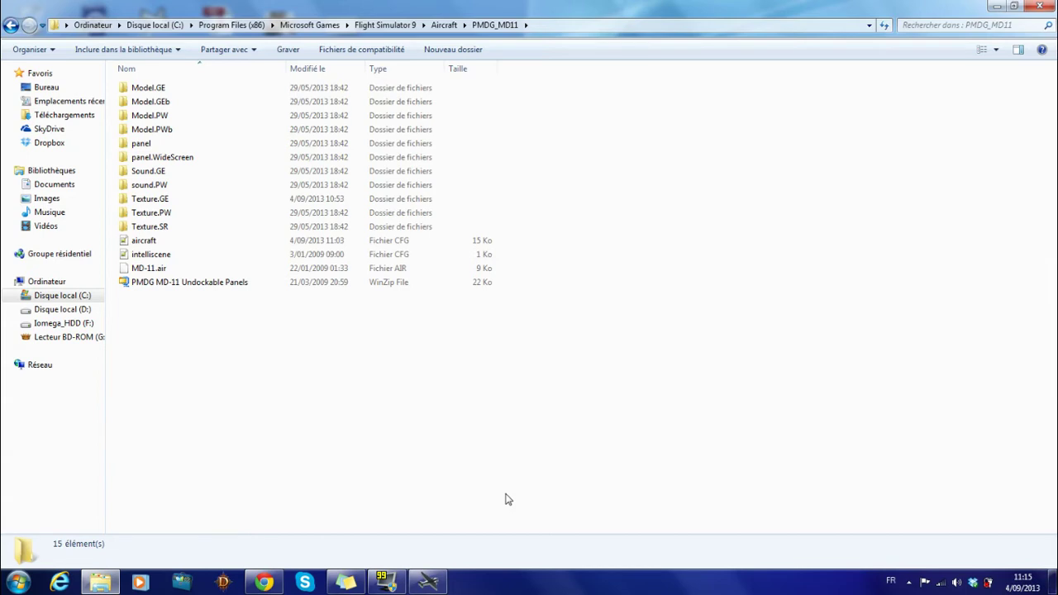
{"action": "left_click", "coordinate": [431, 582]}
{"action": "left_click", "coordinate": [428, 581]}
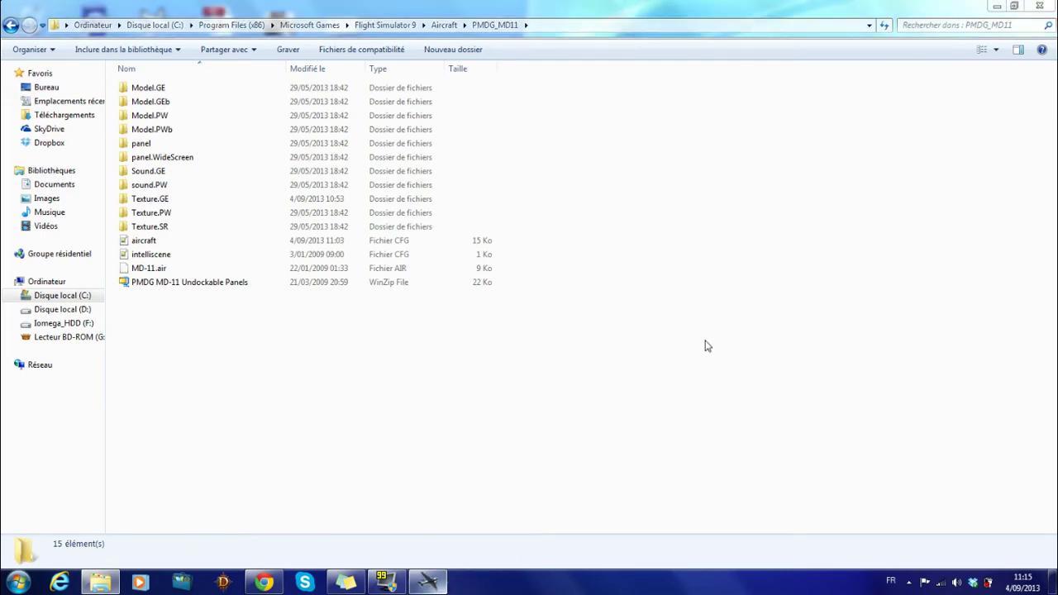
{"action": "left_click", "coordinate": [997, 7]}
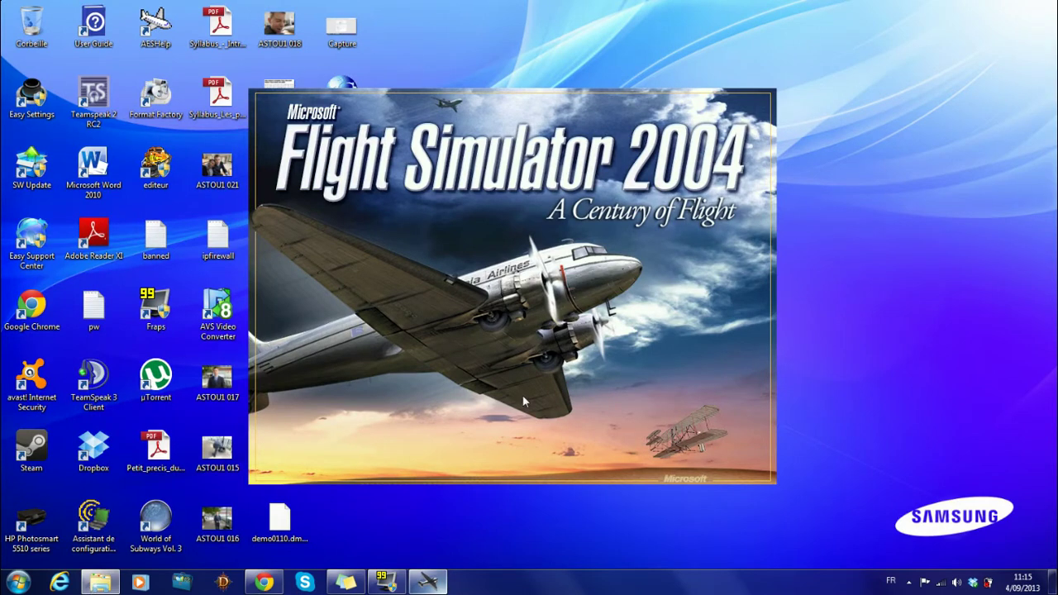
Switch to the PMDG_MD11 folder and inspect the contents of the Texture.GE and Texture.SR folders.
{"action": "key", "text": "alt+Tab"}
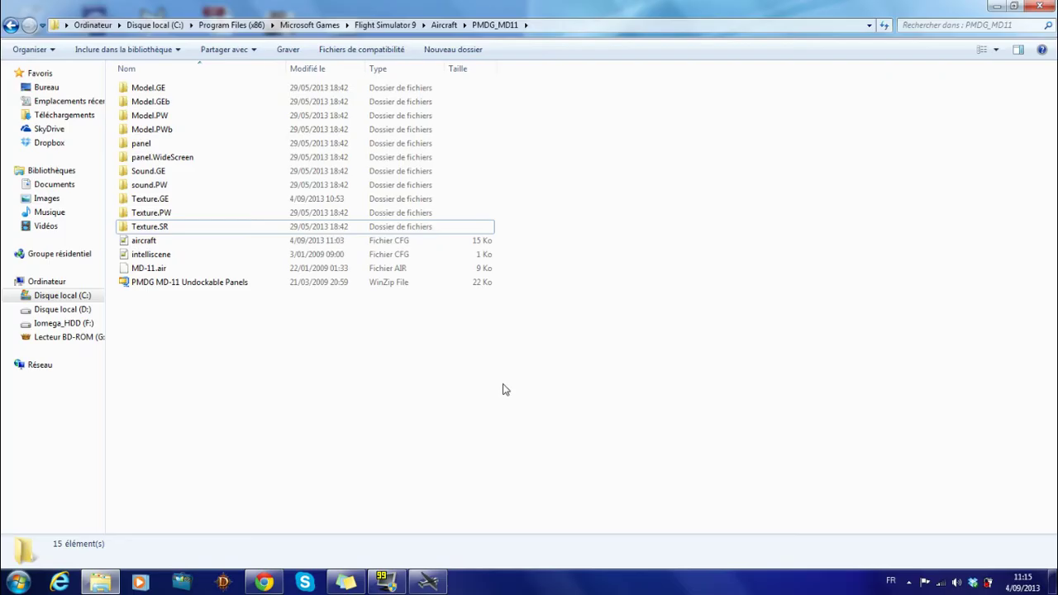
{"action": "left_click", "coordinate": [168, 200]}
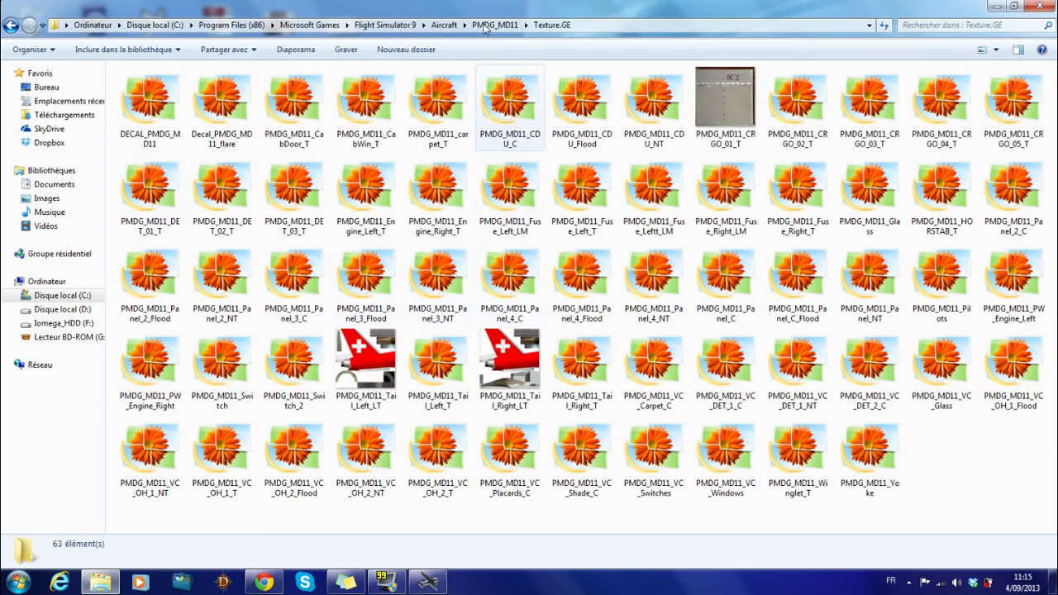
{"action": "left_click", "coordinate": [485, 25]}
{"action": "double_click", "coordinate": [199, 224]}
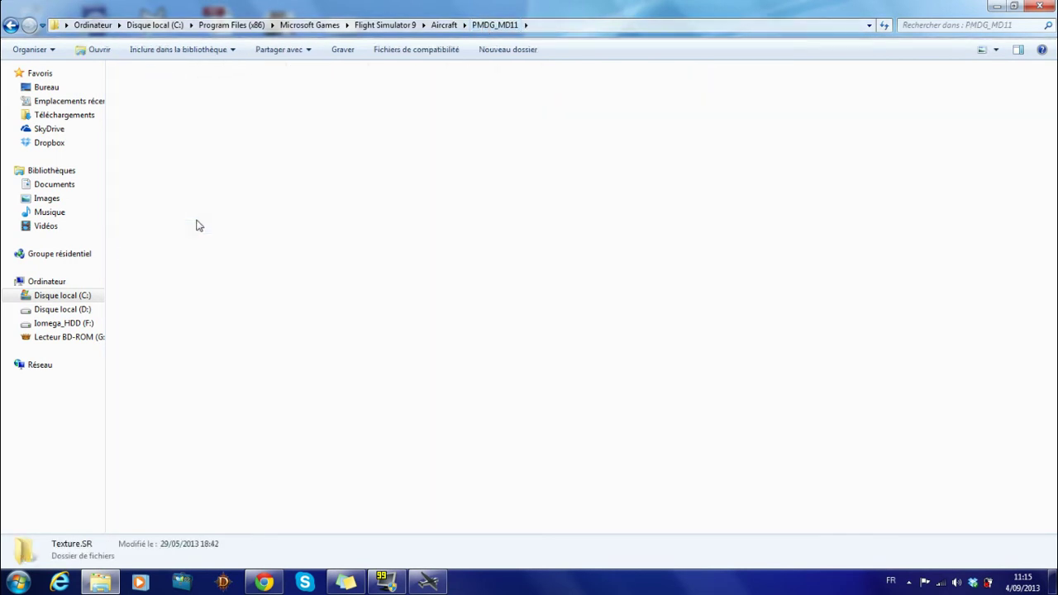
{"action": "left_click", "coordinate": [495, 25]}
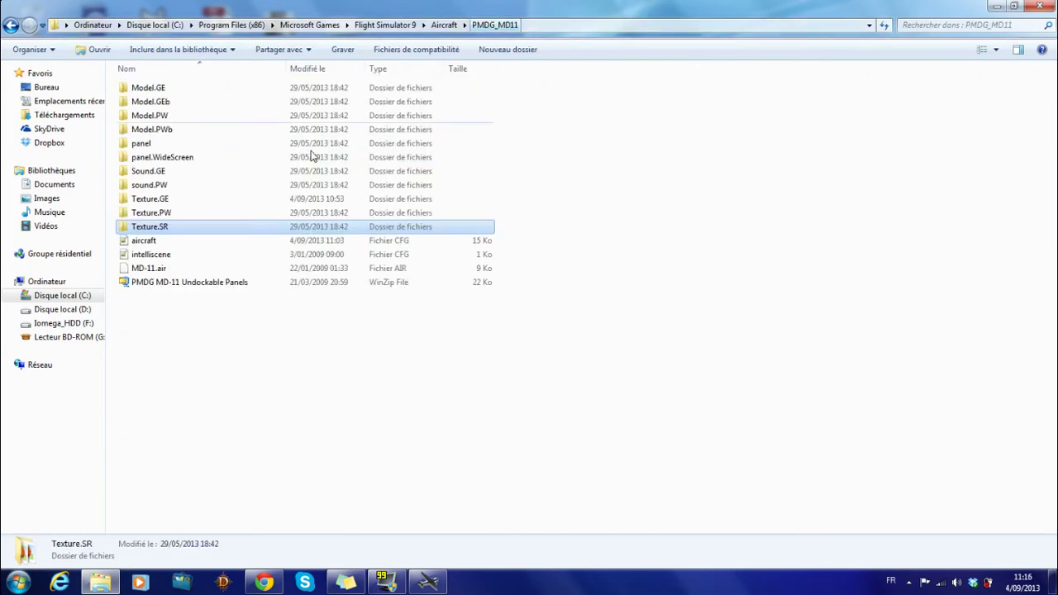
{"action": "left_click", "coordinate": [203, 205]}
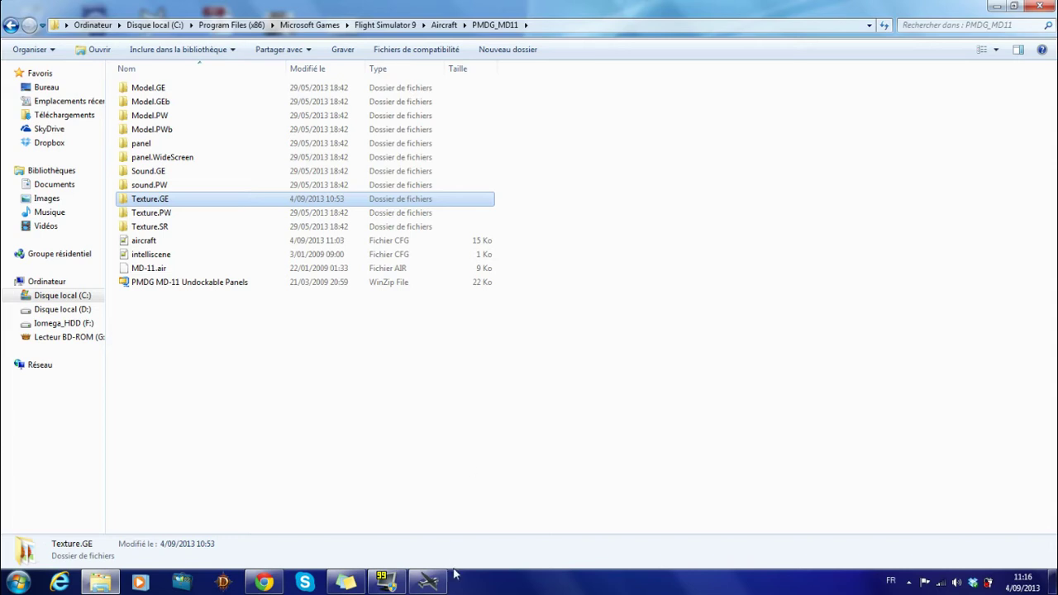
Return to Flight Simulator 2004 and choose the McDonnell Douglas - PMDG MD-11 GE with the PMDG House Livery variation as the flight's aircraft.
{"action": "left_click", "coordinate": [429, 582]}
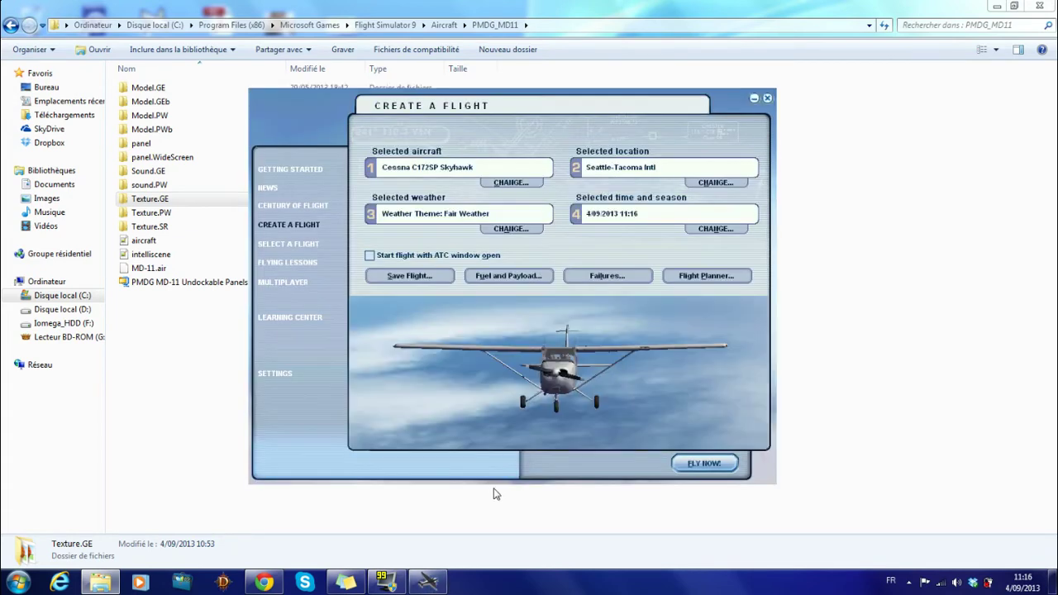
{"action": "left_click", "coordinate": [527, 186]}
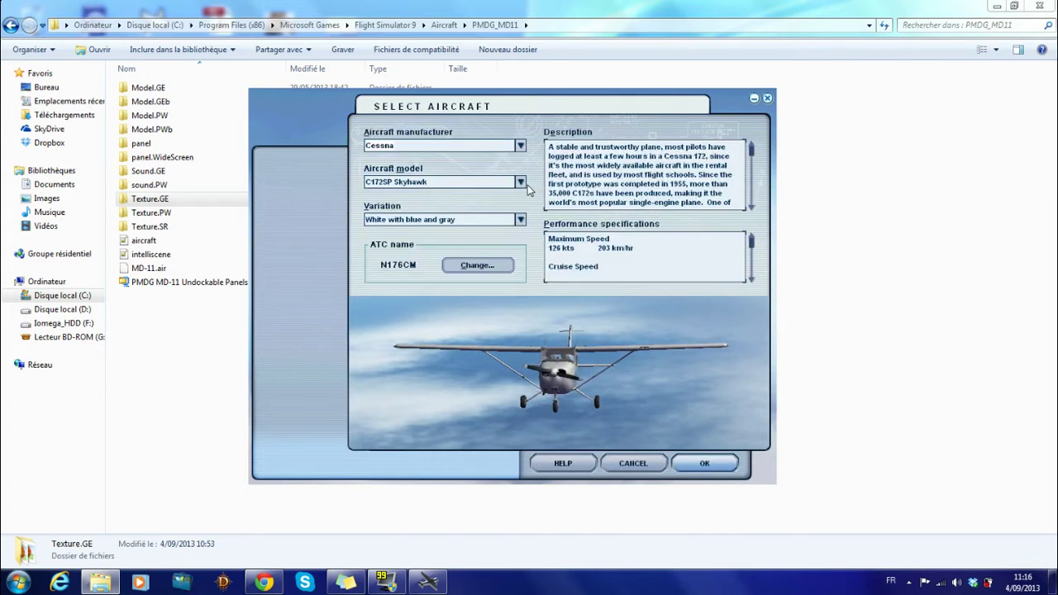
{"action": "left_click", "coordinate": [521, 146]}
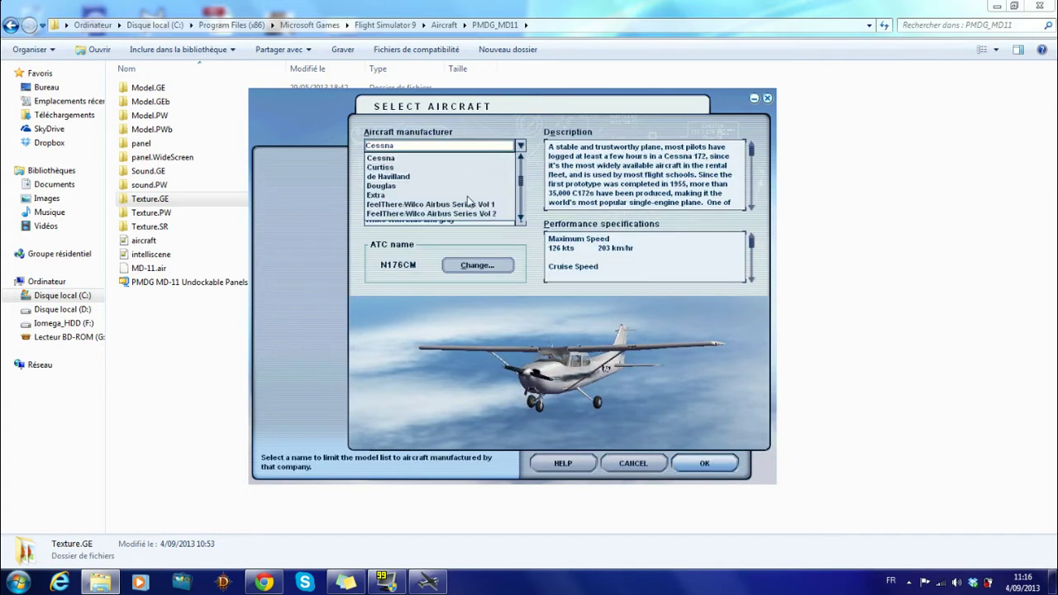
{"action": "scroll", "coordinate": [467, 196], "scroll_direction": "down", "scroll_amount": 4}
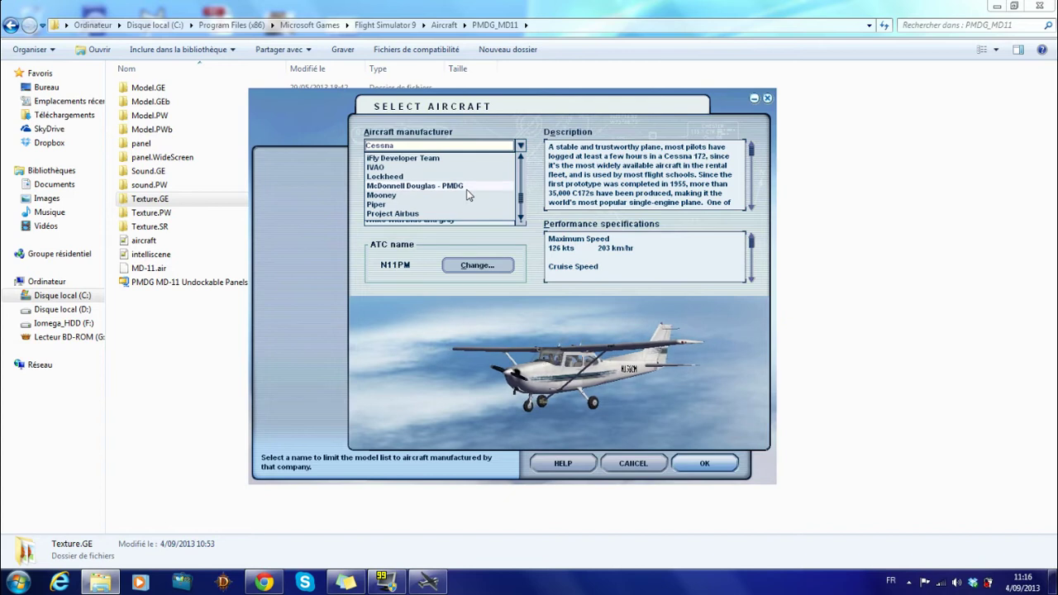
{"action": "left_click", "coordinate": [466, 188]}
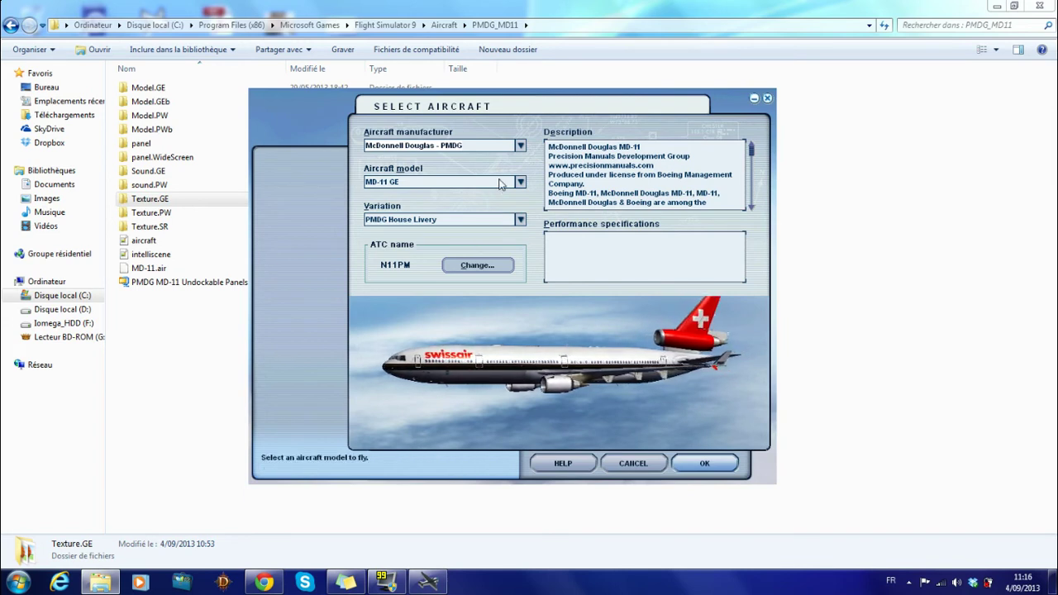
{"action": "left_click", "coordinate": [491, 220]}
{"action": "left_click", "coordinate": [491, 233]}
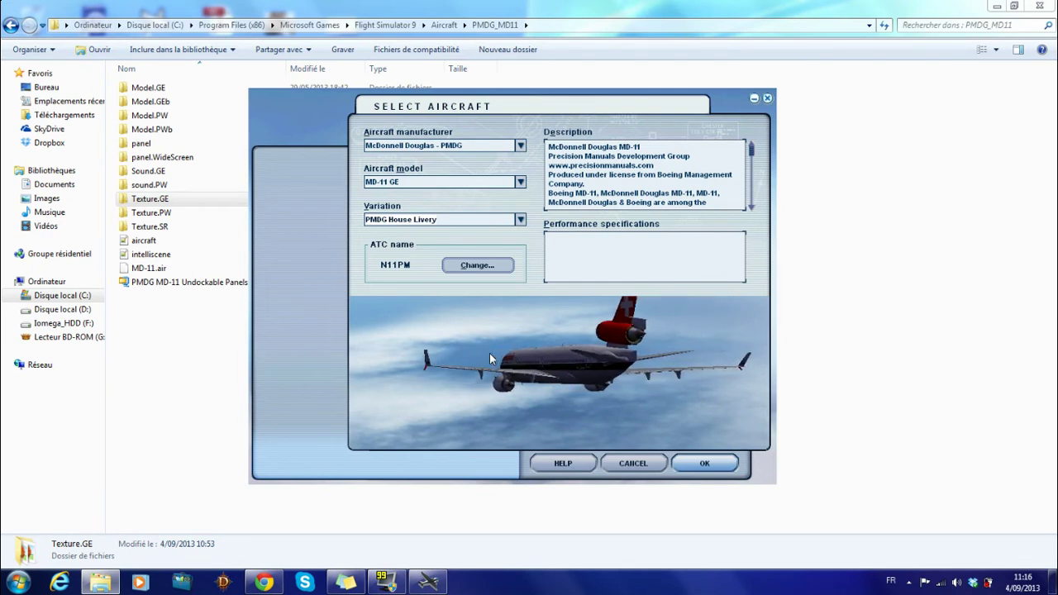
{"action": "left_click", "coordinate": [703, 464]}
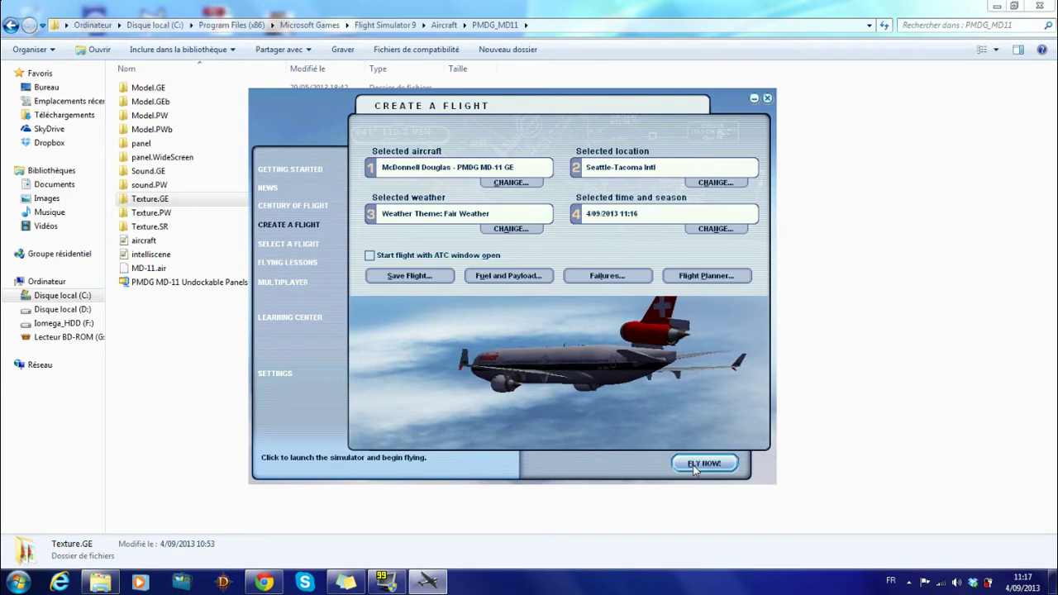
Review the texture folders in PMDG_MD11, the PMDG liveries download page in Chrome and the aircraft preview in Flight Simulator.
{"action": "left_click", "coordinate": [181, 371]}
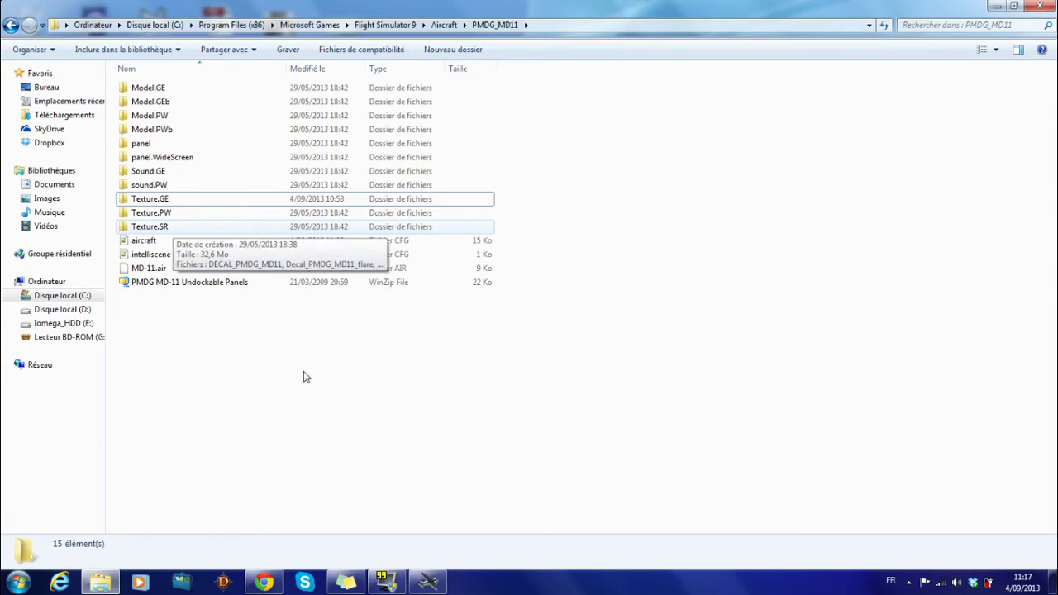
{"action": "left_click", "coordinate": [264, 582]}
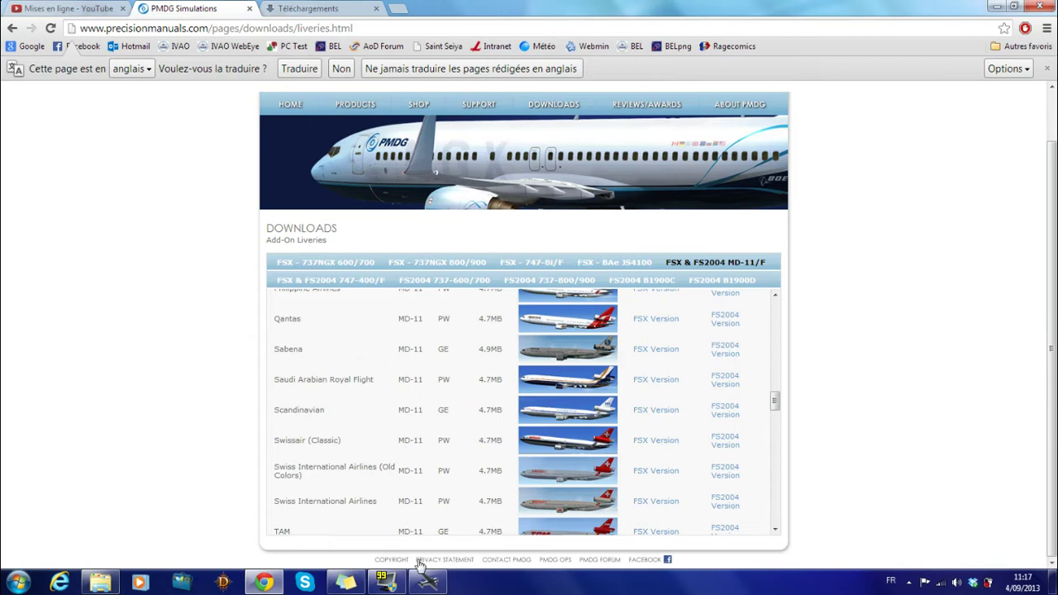
{"action": "left_click", "coordinate": [427, 583]}
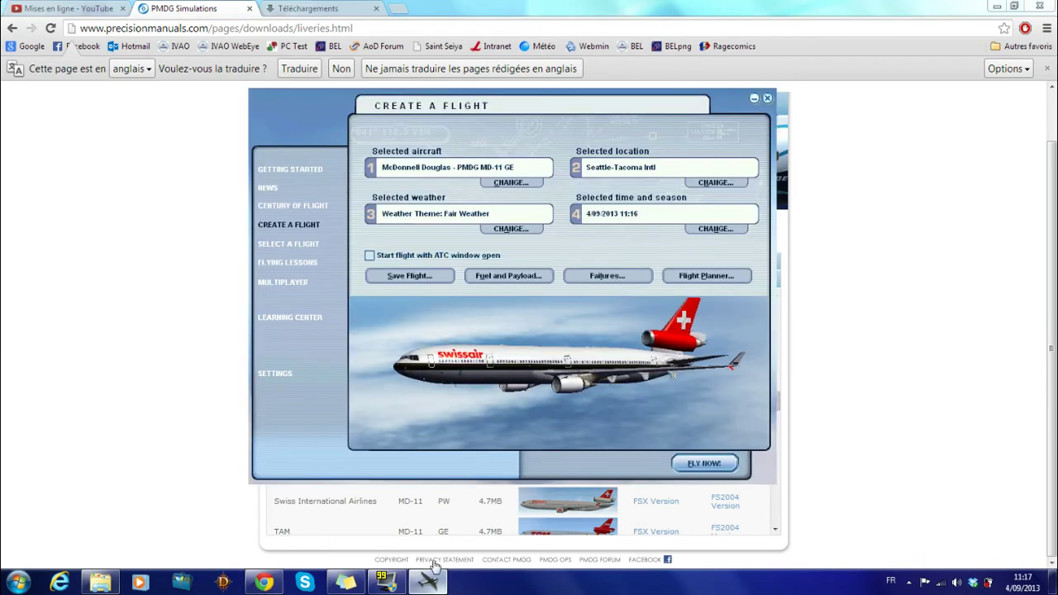
{"action": "left_click", "coordinate": [100, 583]}
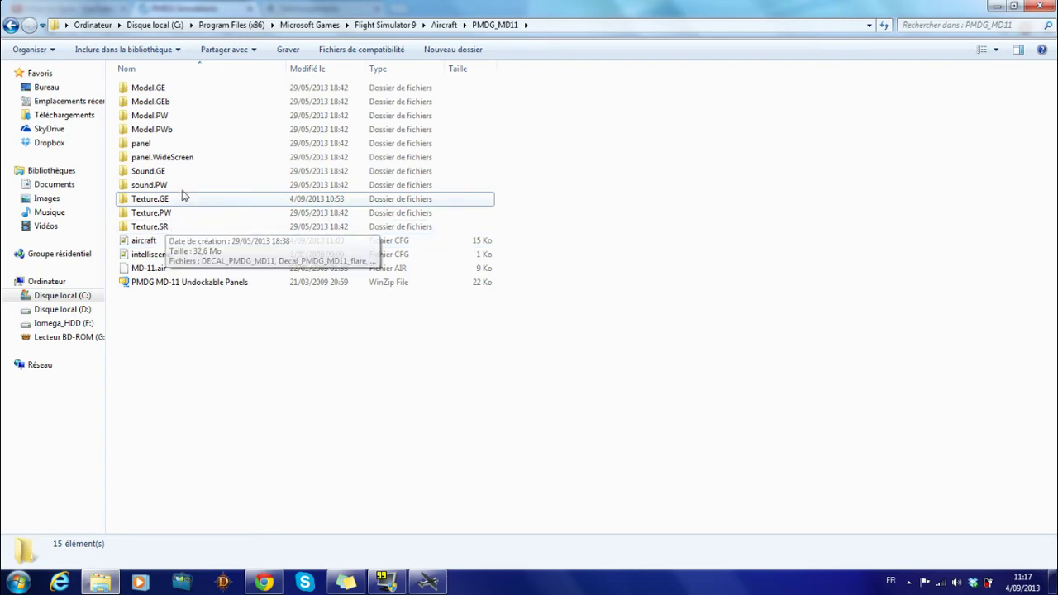
{"action": "mouse_move", "coordinate": [173, 205]}
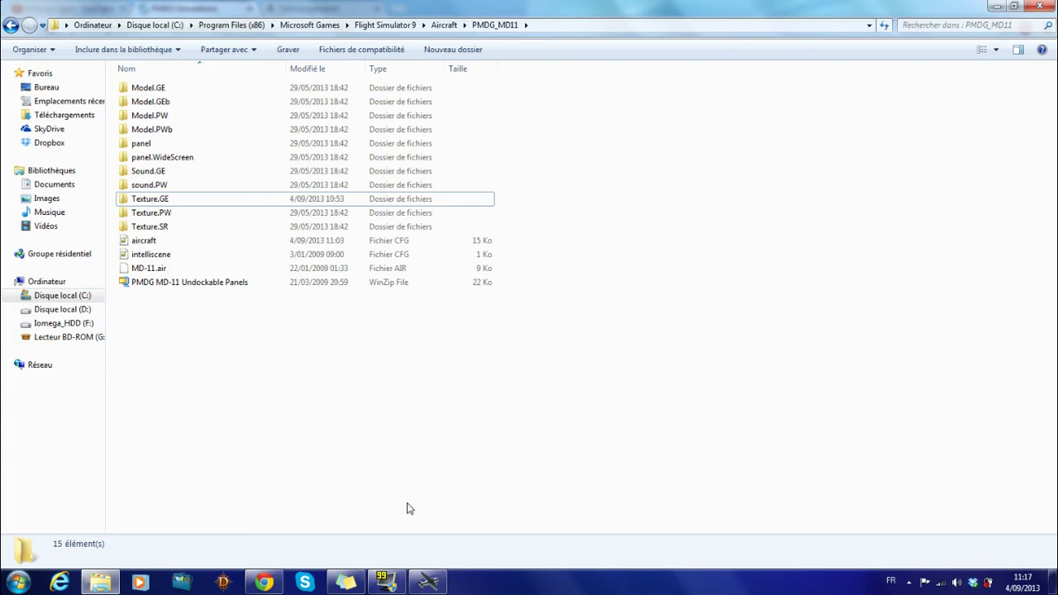
Switch to Flight Simulator 2004 and set the flight's location to airport LFLL, starting at GATE C 83 -- GATE HEAVY.
{"action": "left_click", "coordinate": [428, 582]}
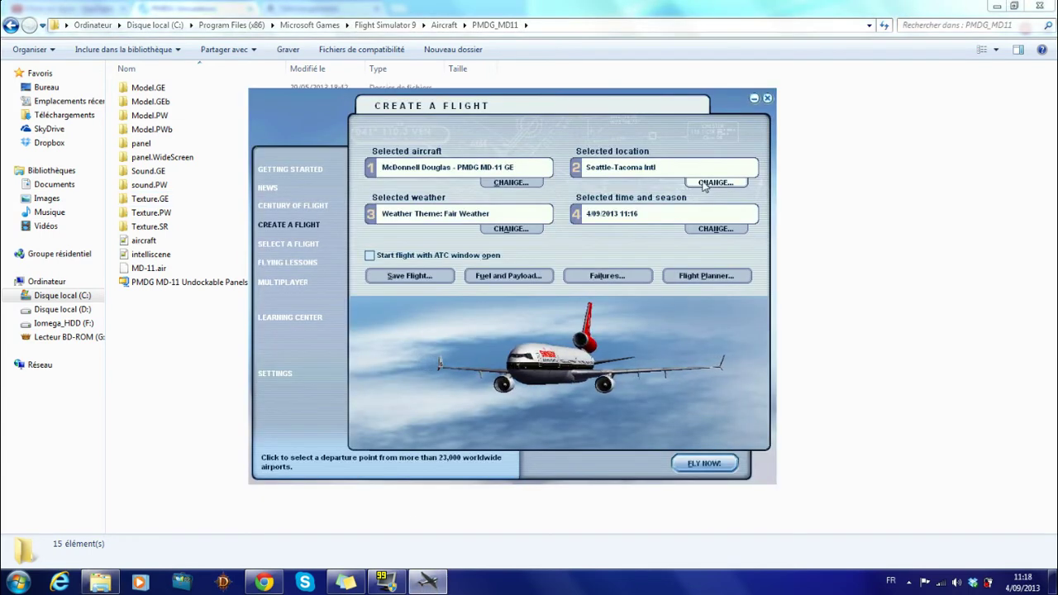
{"action": "left_click", "coordinate": [713, 183]}
{"action": "left_click", "coordinate": [574, 158]}
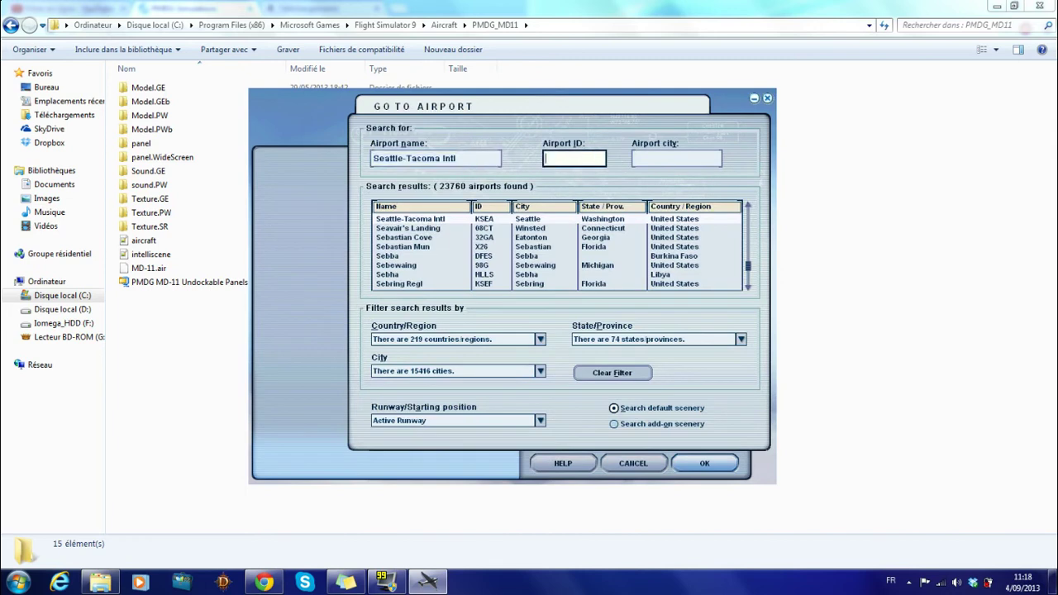
{"action": "type", "text": "LFLL"}
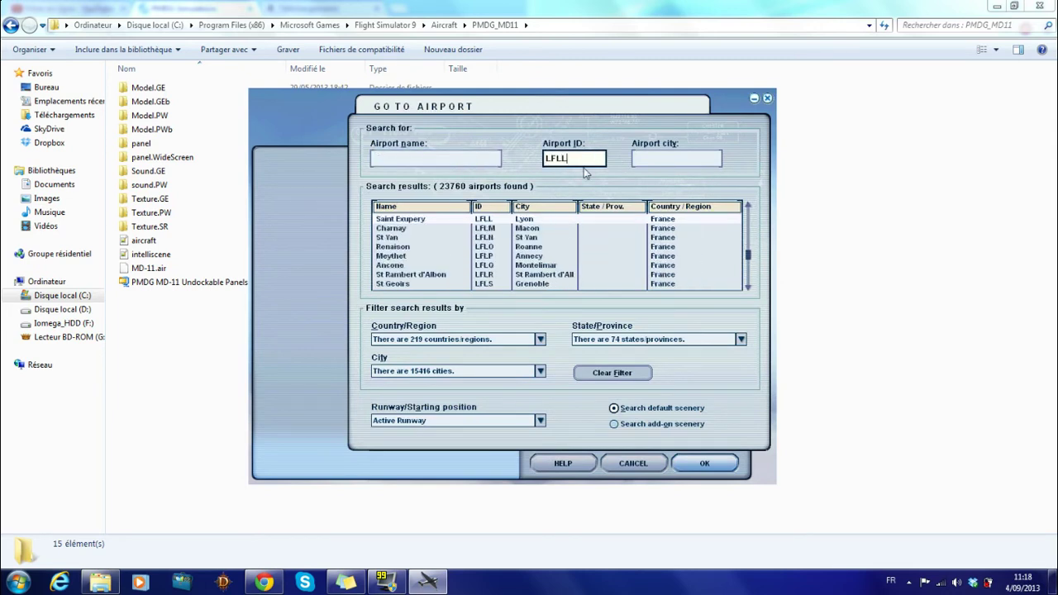
{"action": "left_click", "coordinate": [538, 421]}
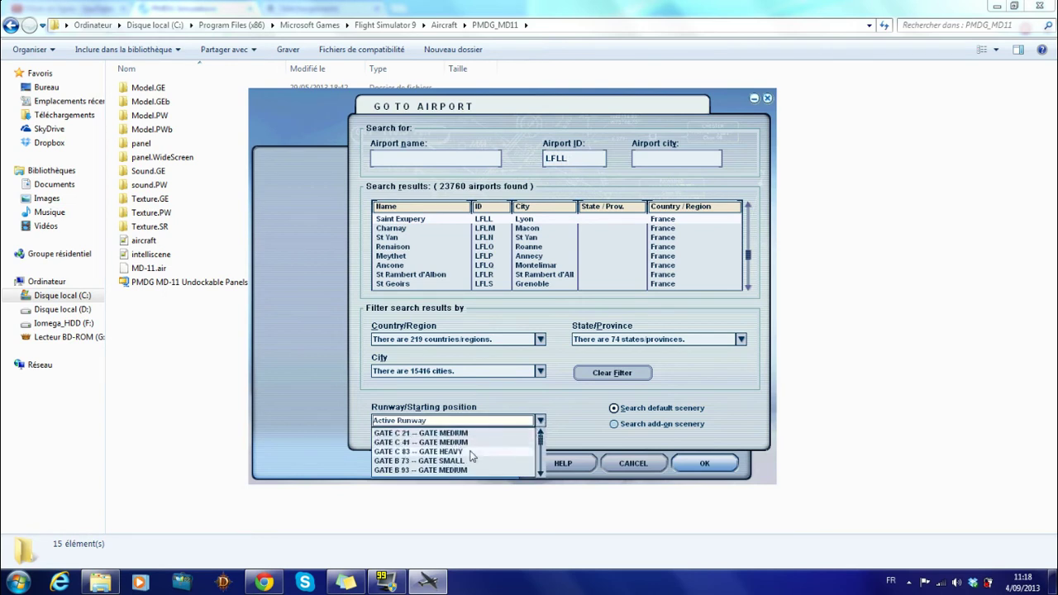
{"action": "left_click", "coordinate": [472, 454]}
{"action": "left_click", "coordinate": [718, 464]}
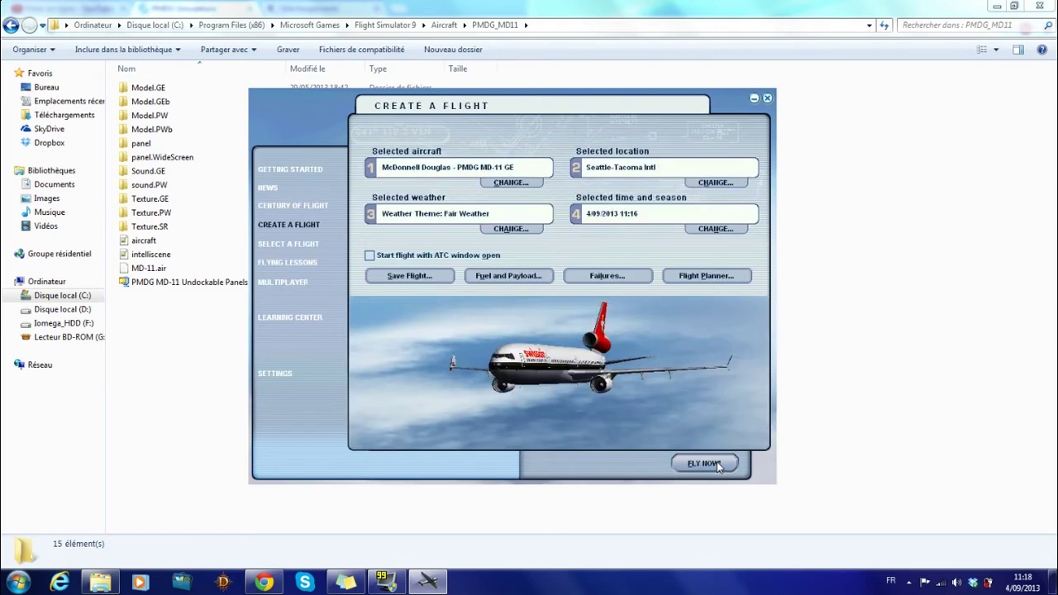
Set the flight's local time to 17:16 and start the flight.
{"action": "left_click", "coordinate": [716, 228]}
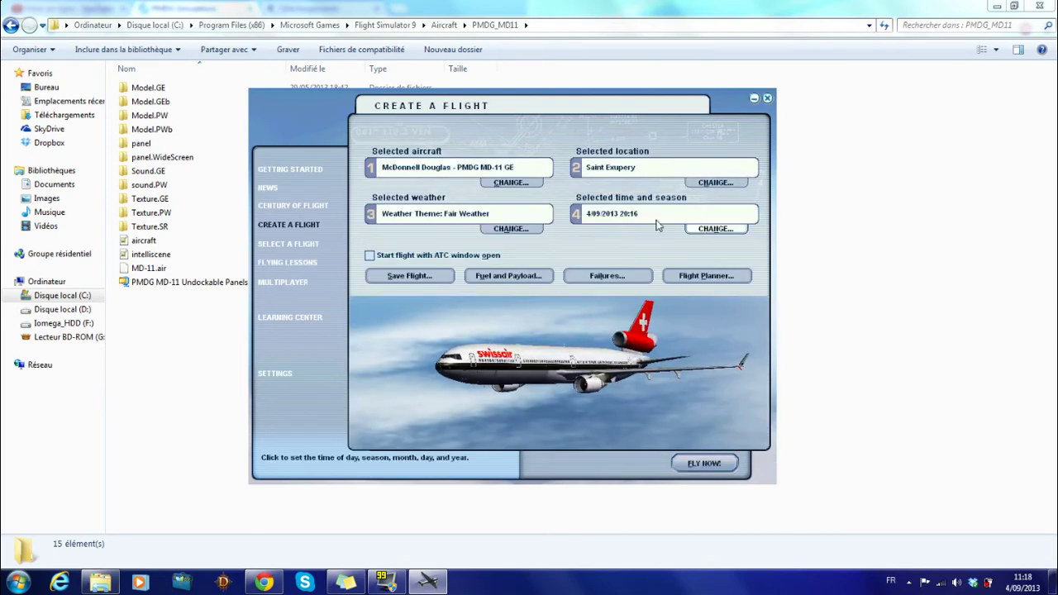
{"action": "left_click", "coordinate": [577, 182]}
{"action": "left_click", "coordinate": [645, 185]}
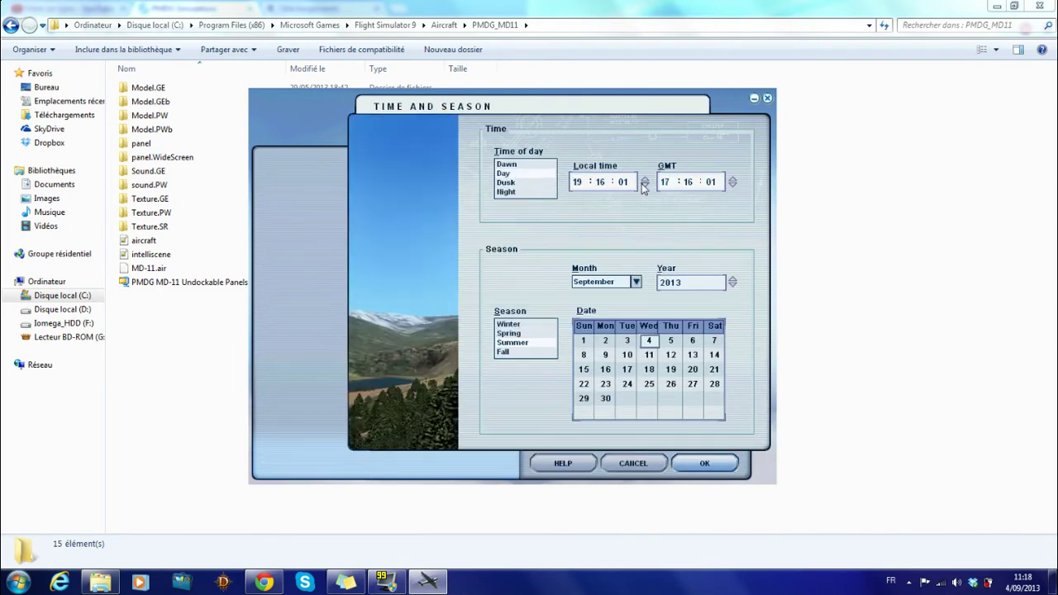
{"action": "left_click", "coordinate": [645, 185]}
{"action": "left_click", "coordinate": [644, 185]}
{"action": "left_click", "coordinate": [705, 463]}
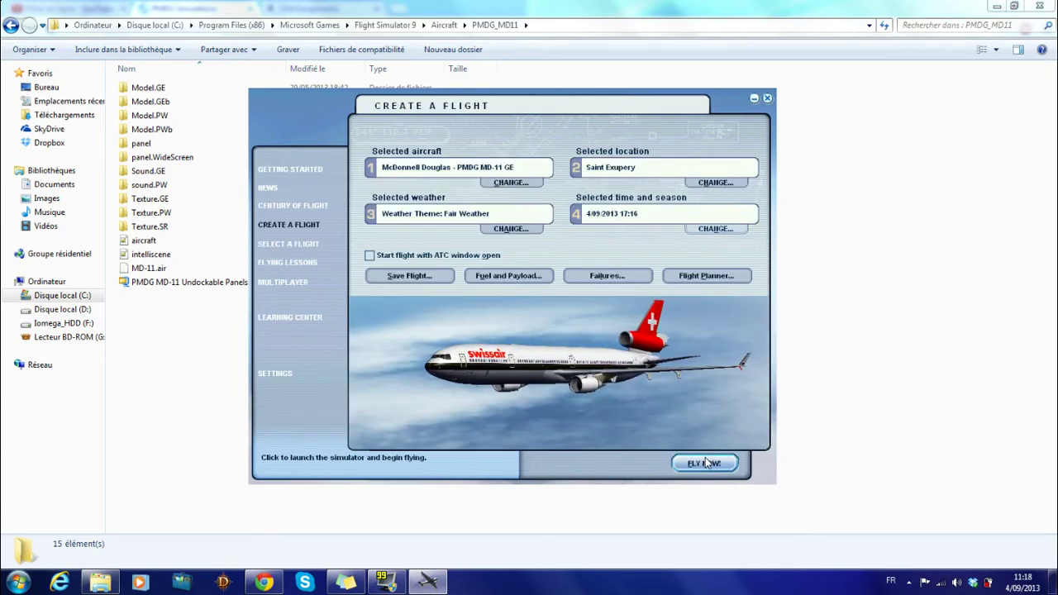
{"action": "left_click", "coordinate": [707, 461]}
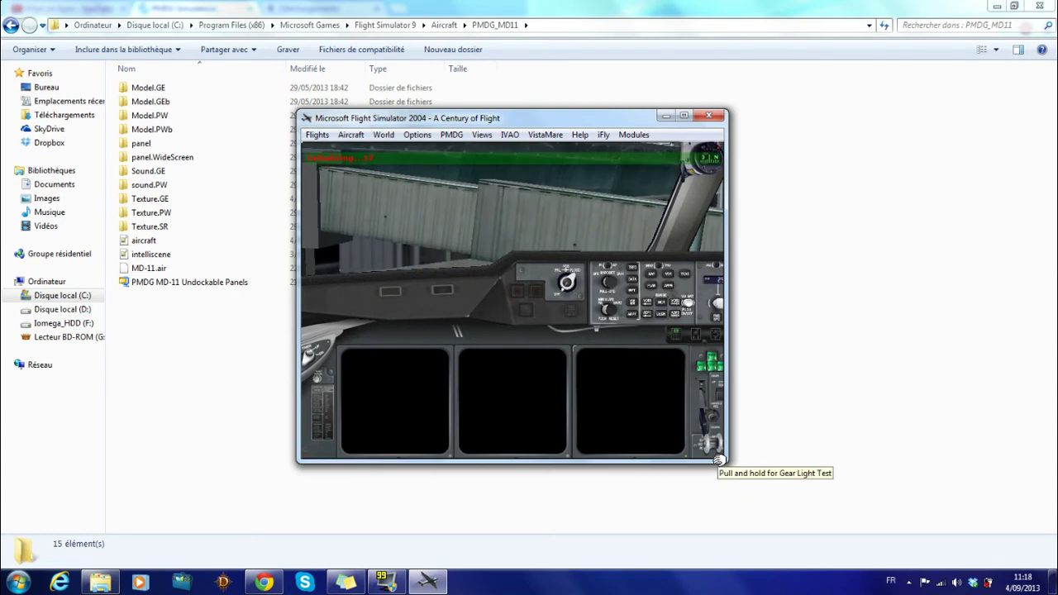
Maximize the simulator window and switch the view mode to Spot Plane.
{"action": "left_click", "coordinate": [683, 115]}
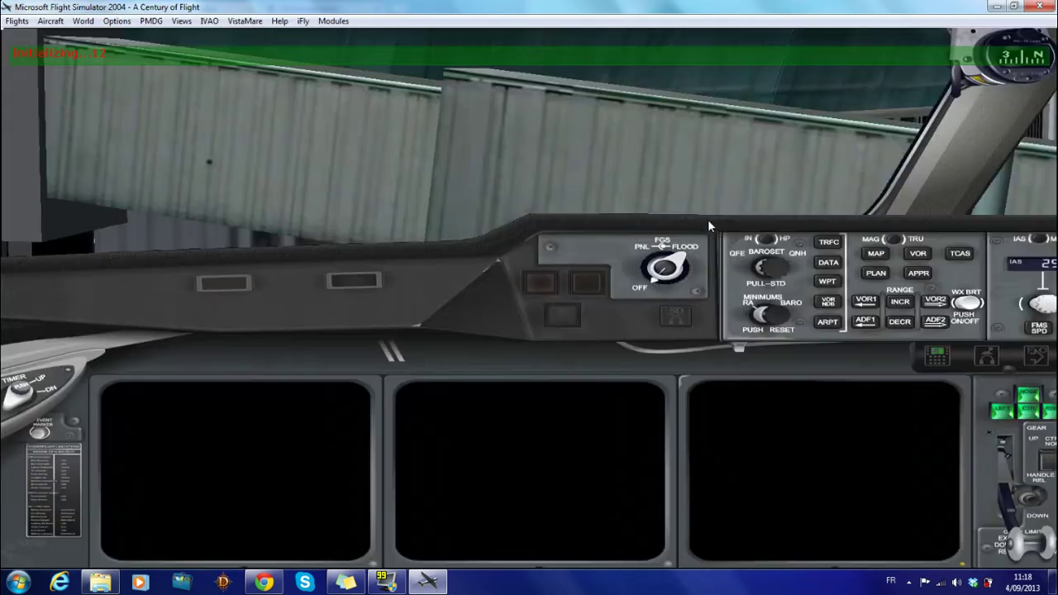
{"action": "left_click", "coordinate": [182, 22]}
{"action": "mouse_move", "coordinate": [265, 125]}
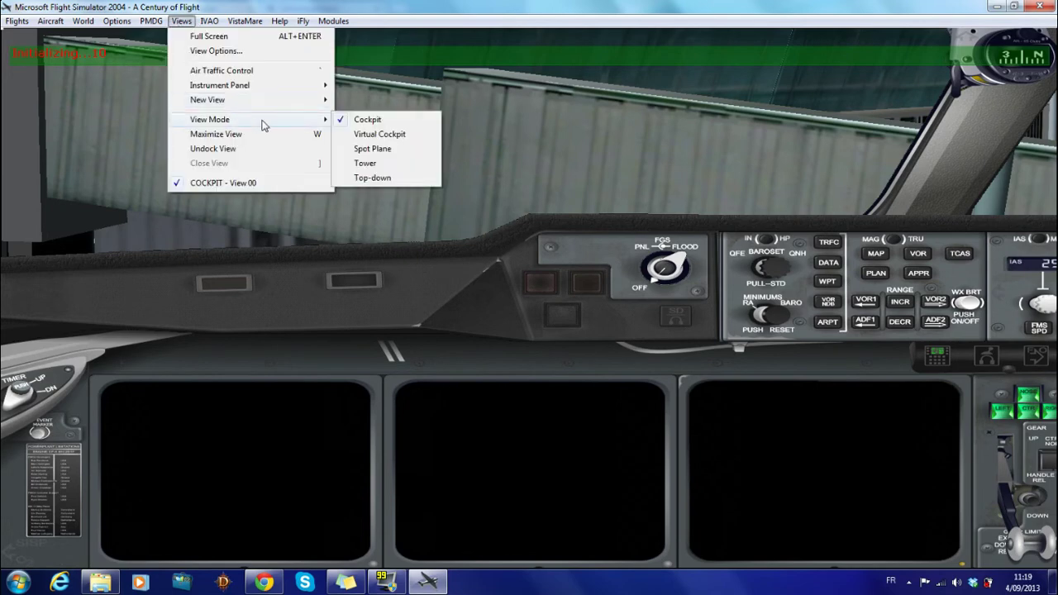
{"action": "left_click", "coordinate": [366, 149]}
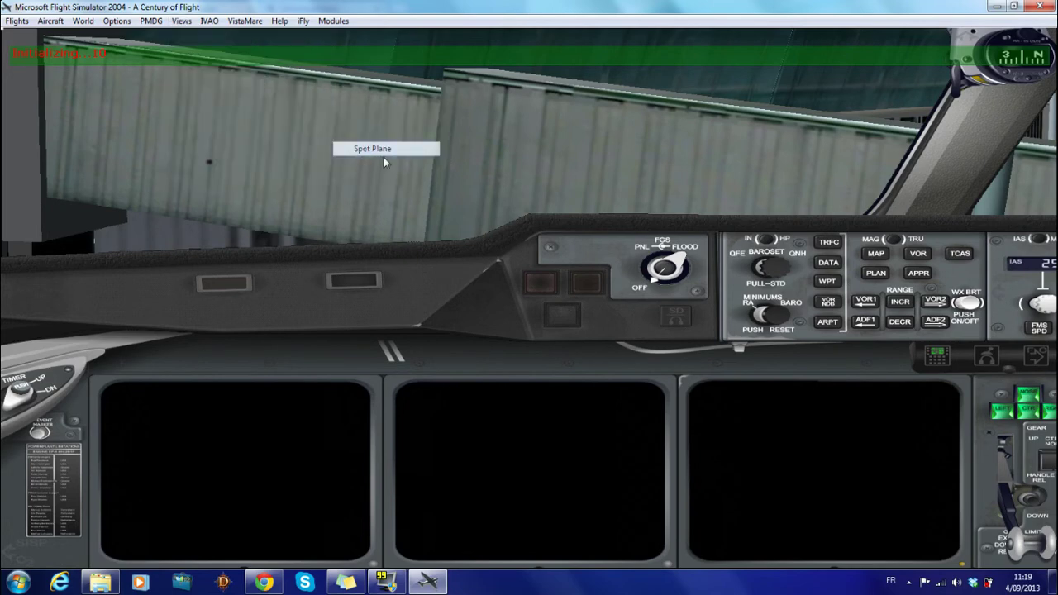